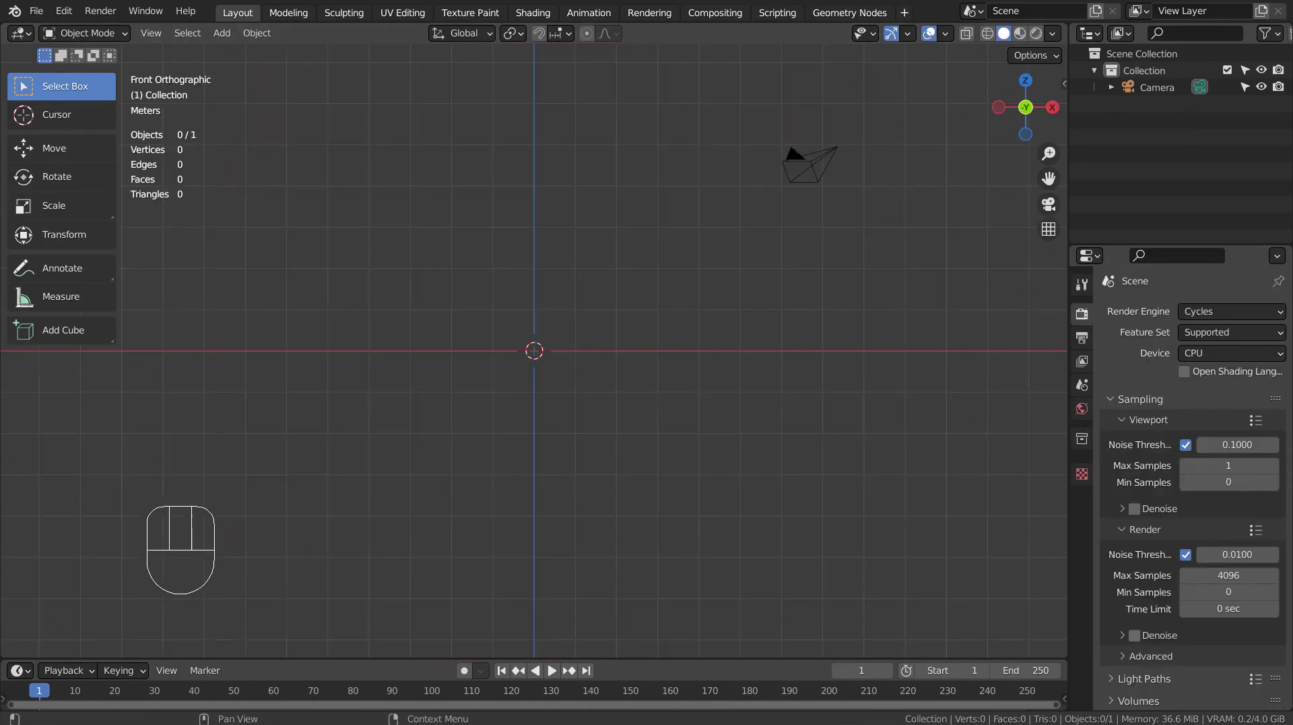
Add a Spheric curve spiral named Spiral from the Curve Spirals add menu.
click(622, 265)
key(shift+a)
mouse_move(609, 284)
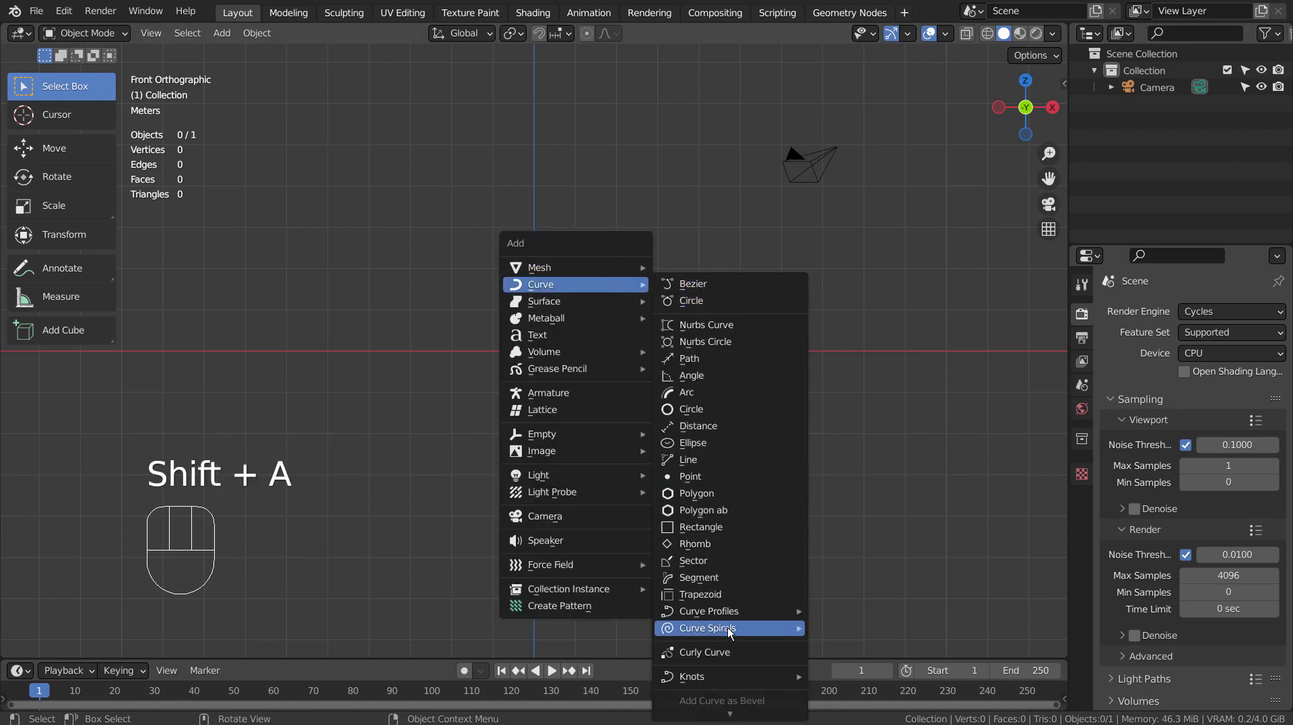
mouse_move(727, 627)
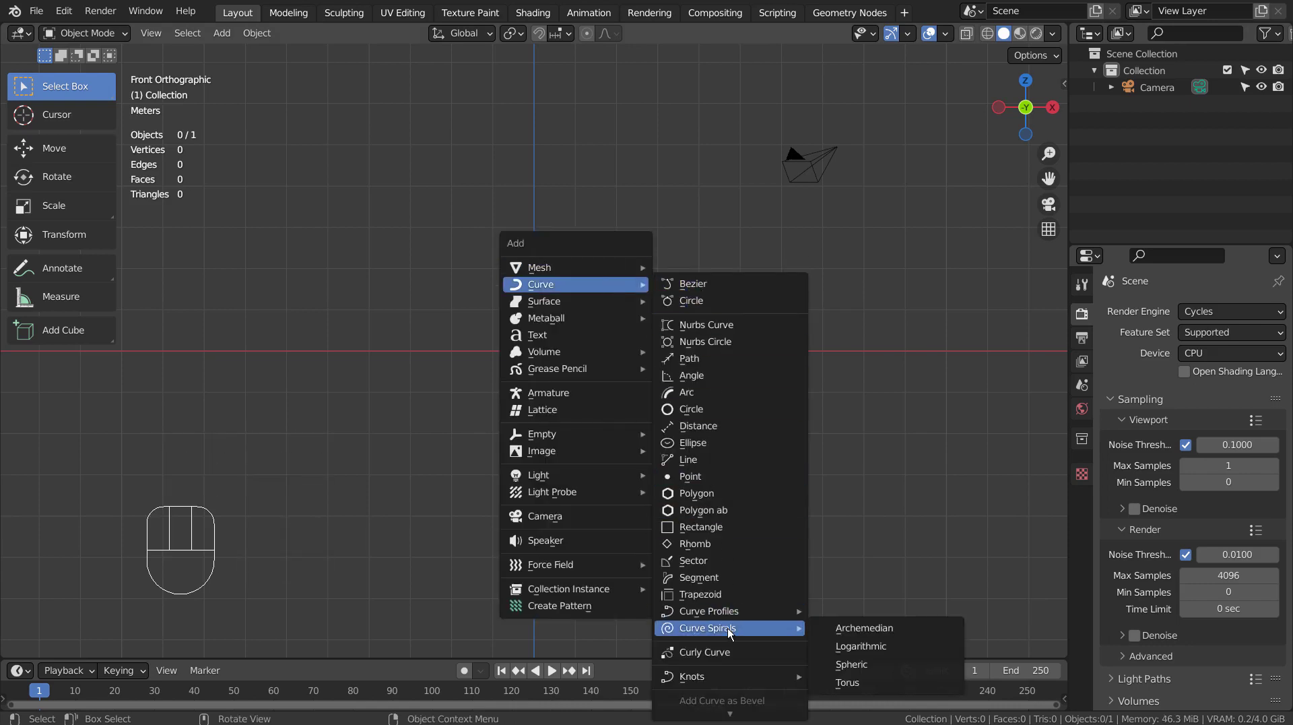
click(912, 661)
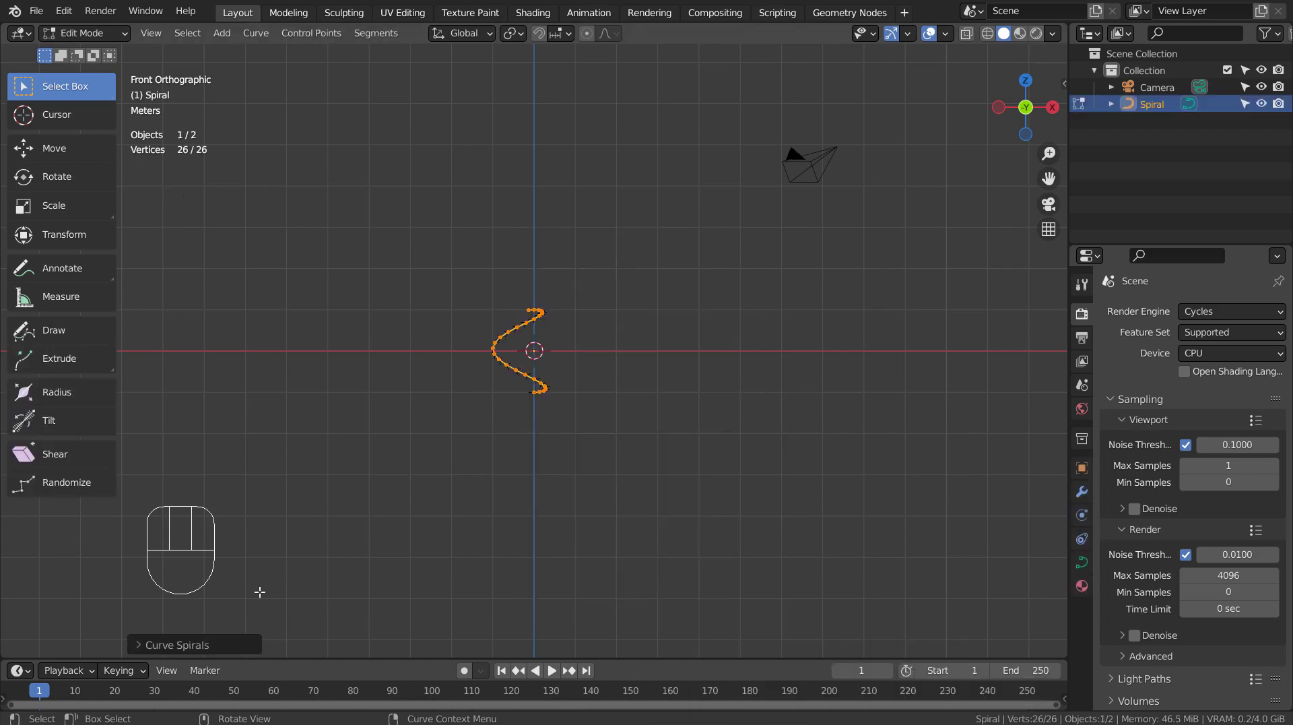
In the spiral's redo panel, set Turns to 5 and Radius to 3.46.
click(191, 643)
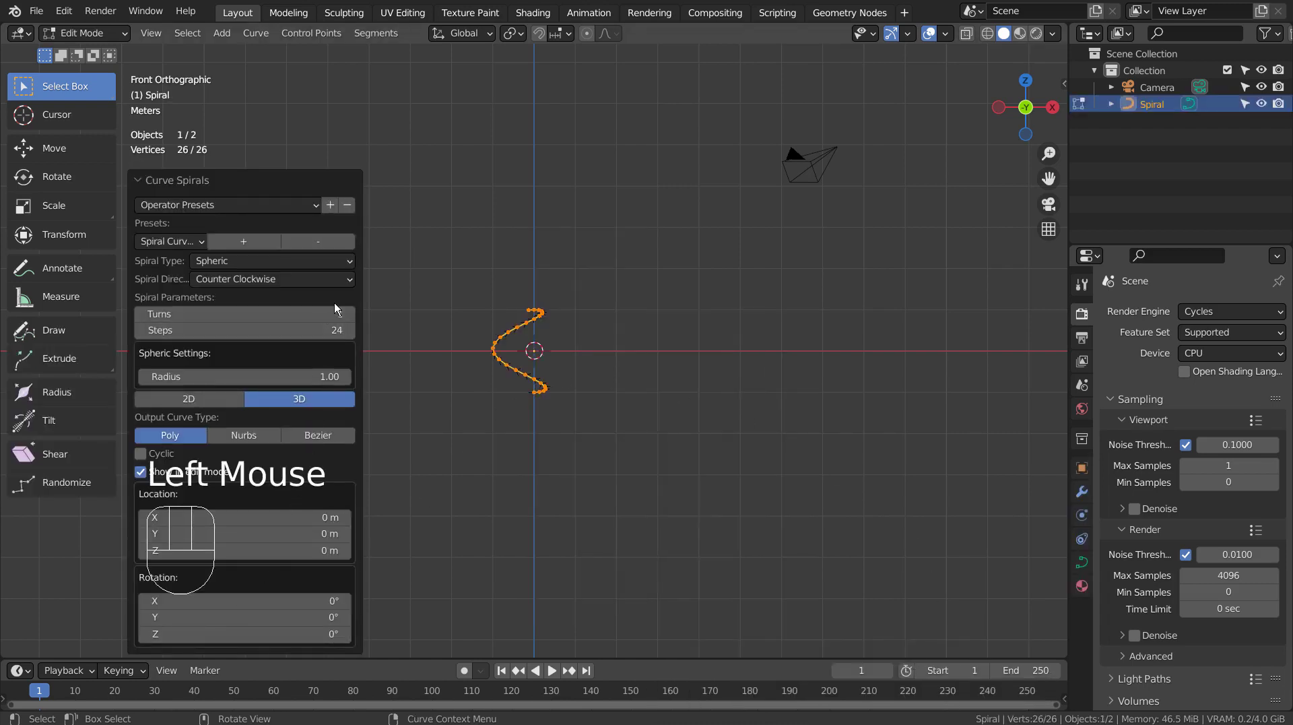
click(349, 314)
click(349, 314)
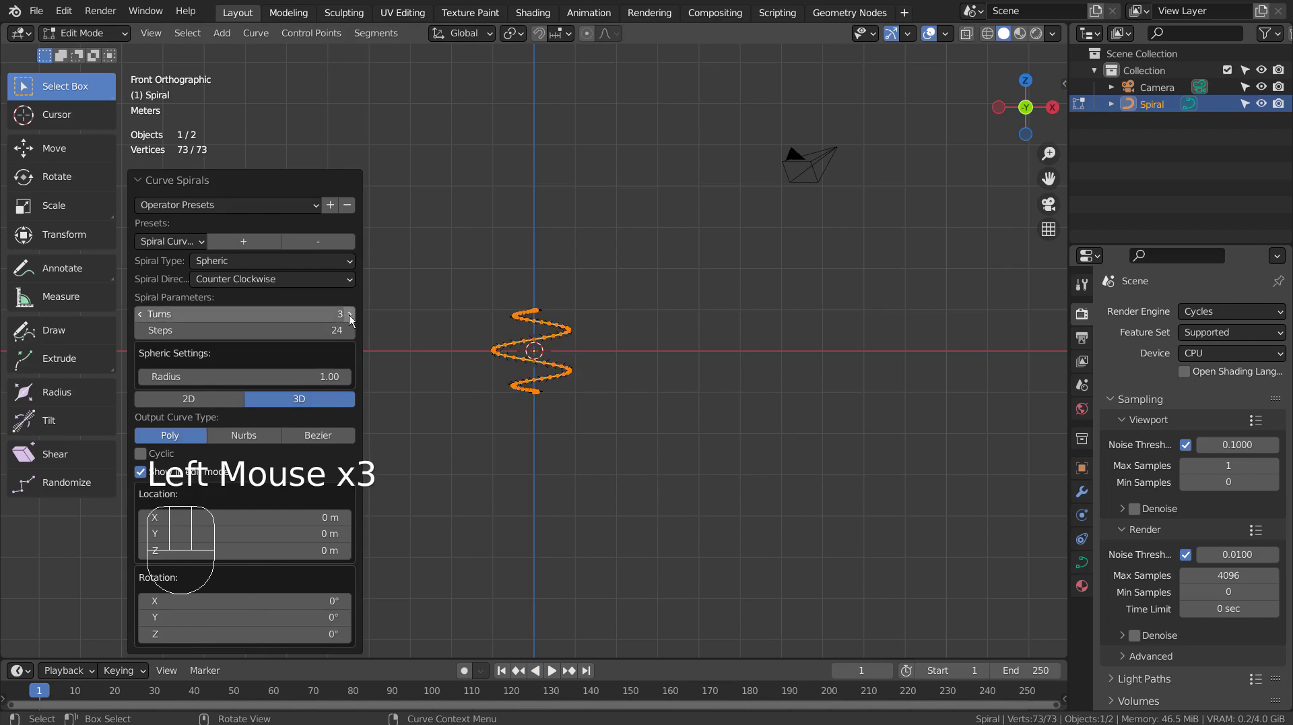
click(350, 314)
click(259, 371)
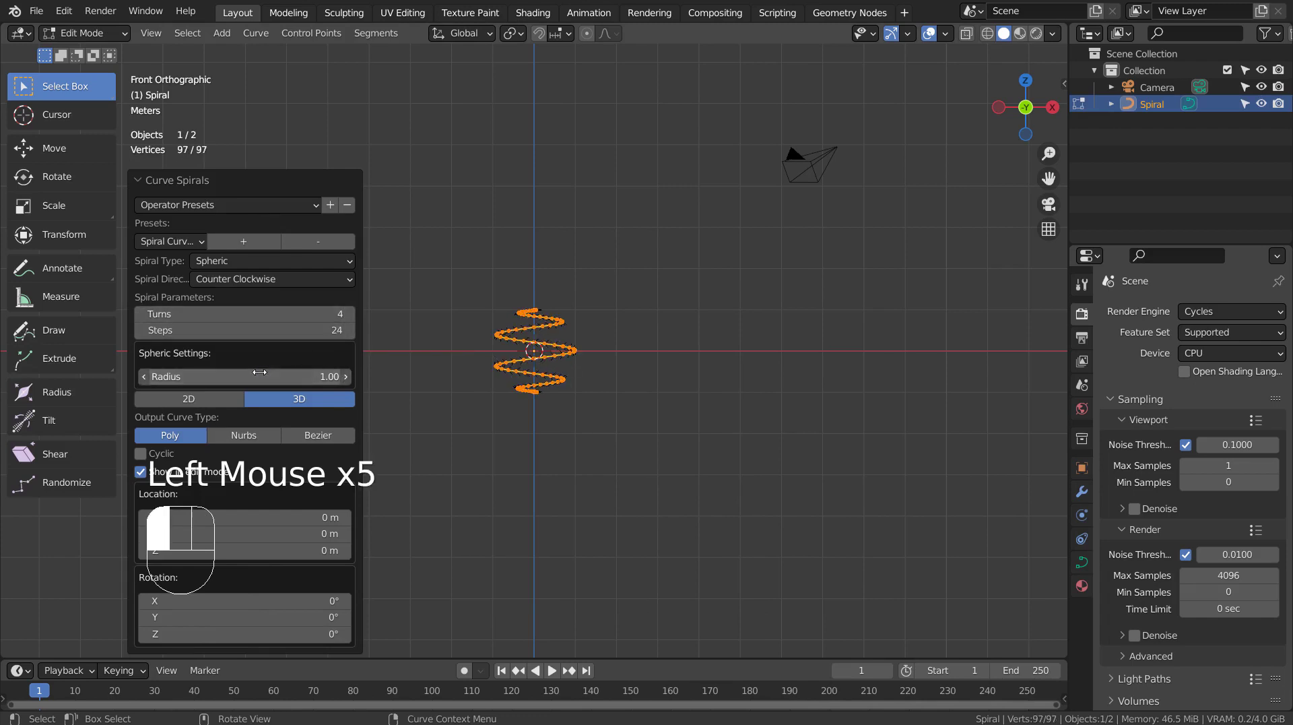
drag(259, 372, 279, 372)
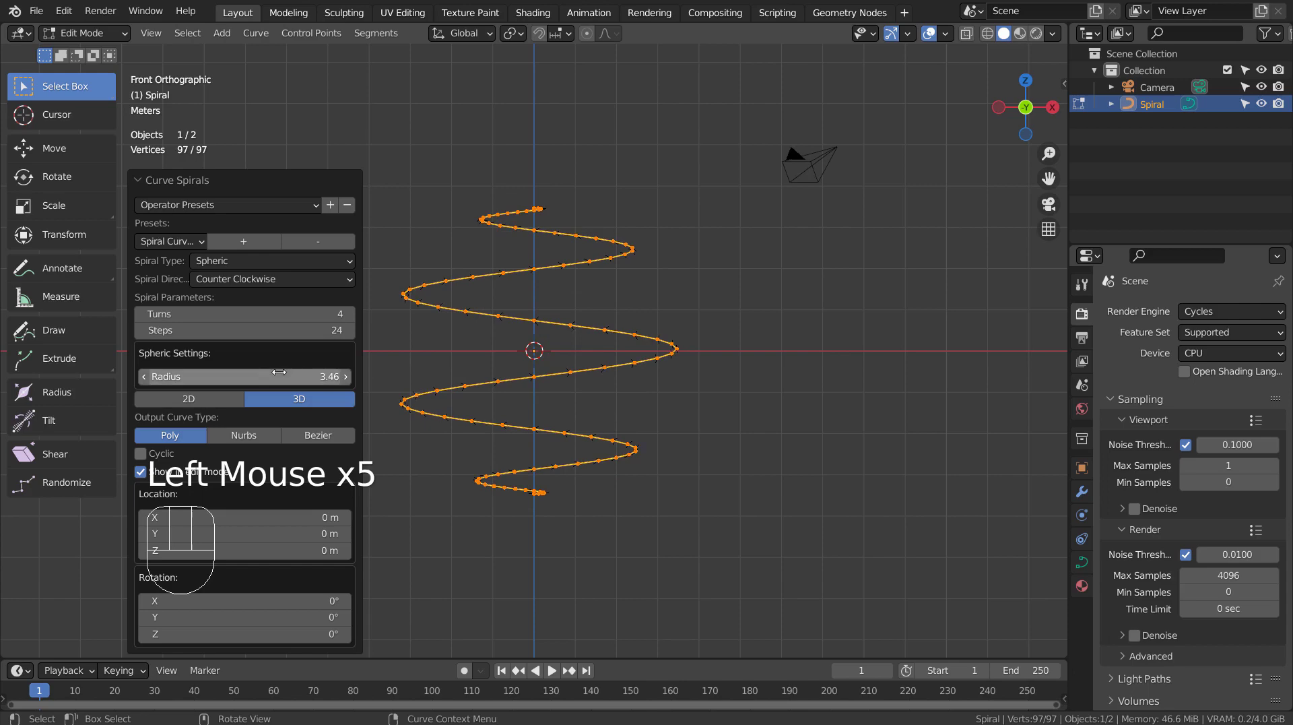
click(351, 314)
Deselect the spiral's points and return to object mode.
middle_drag(476, 372, 785, 453)
click(784, 452)
key(Tab)
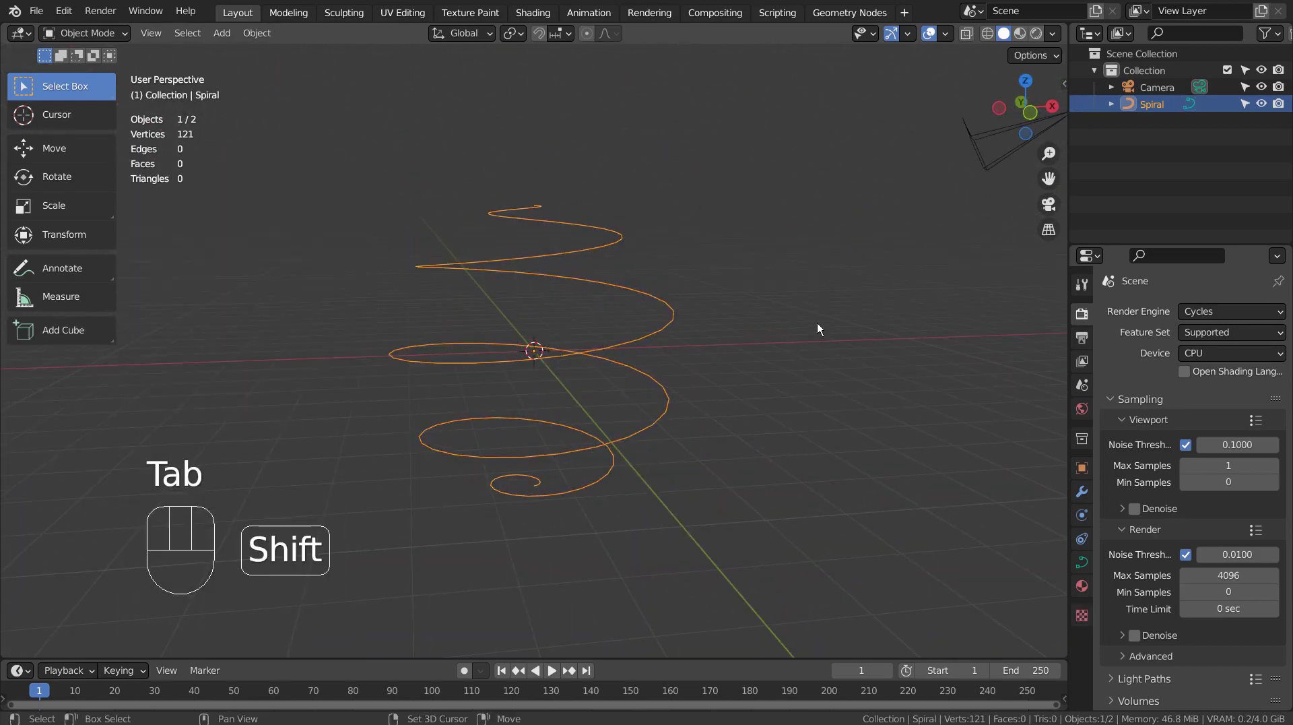
Add a Simple Star mesh from Mesh > Extras.
key(shift+a)
mouse_move(818, 329)
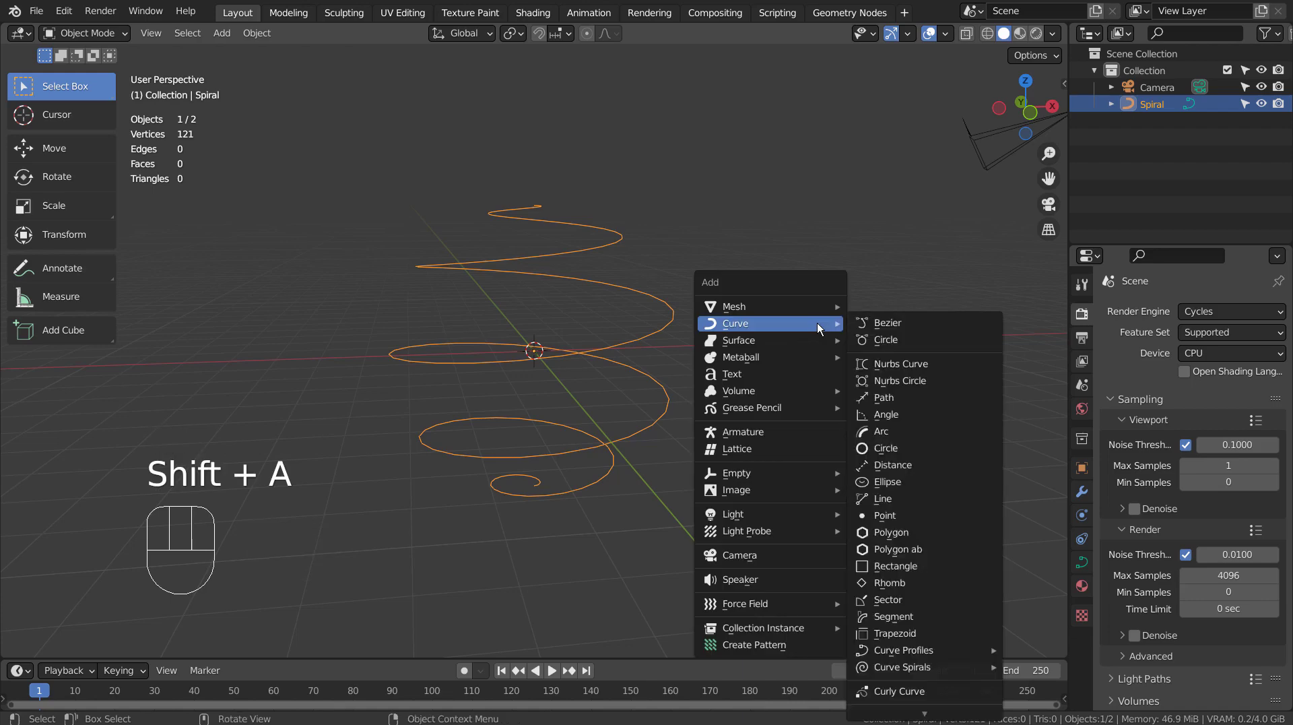
mouse_move(815, 306)
mouse_move(899, 647)
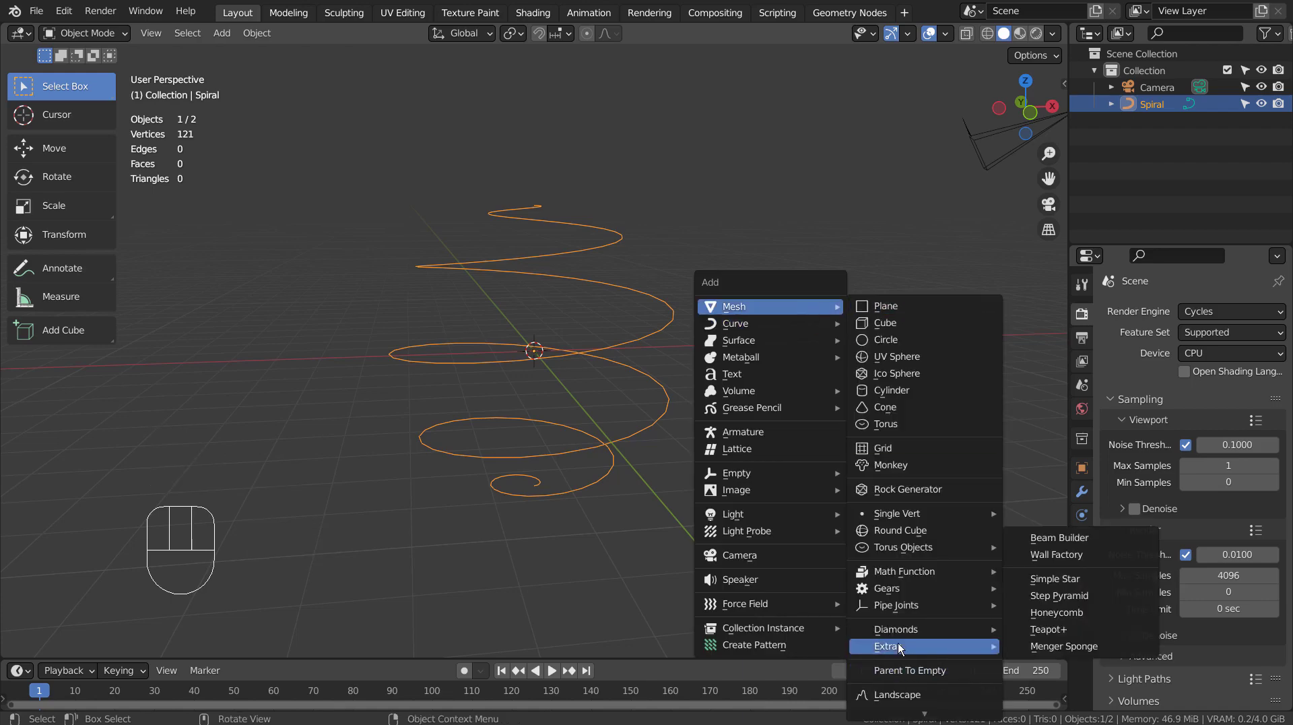
click(1089, 582)
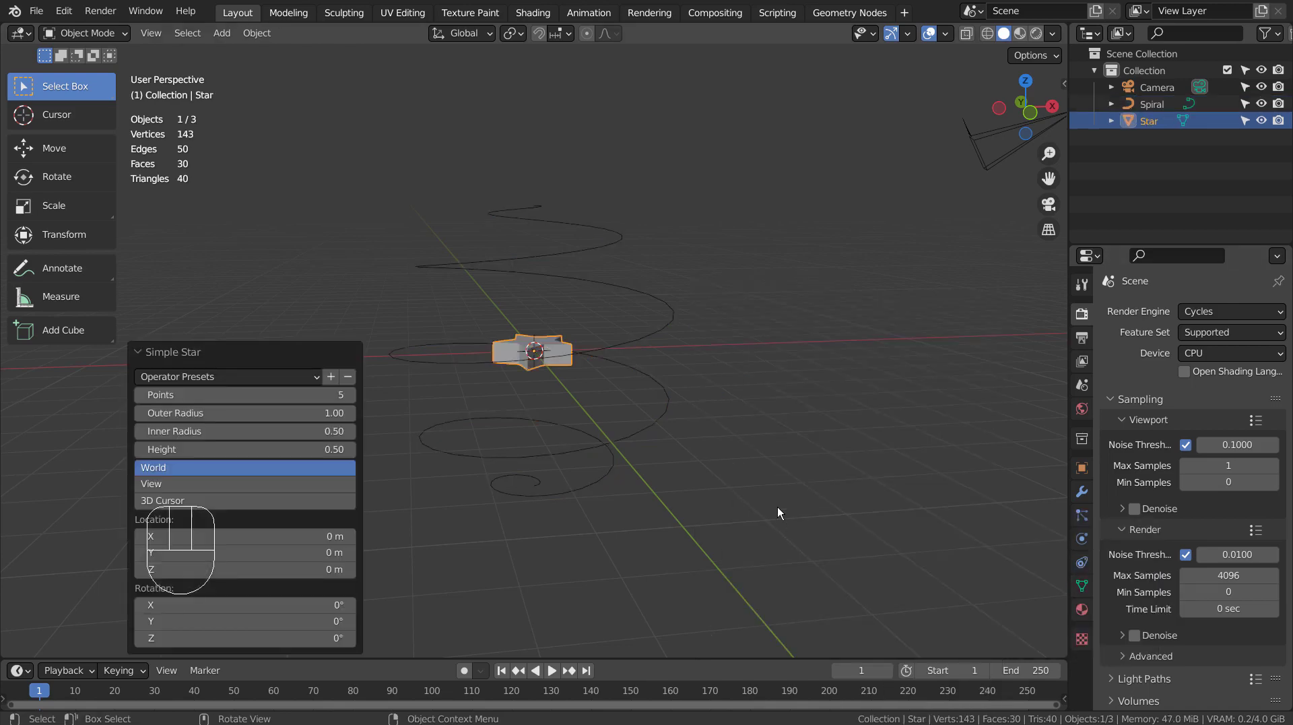
Give the star an Array modifier and a Curve modifier.
click(1082, 489)
click(1216, 311)
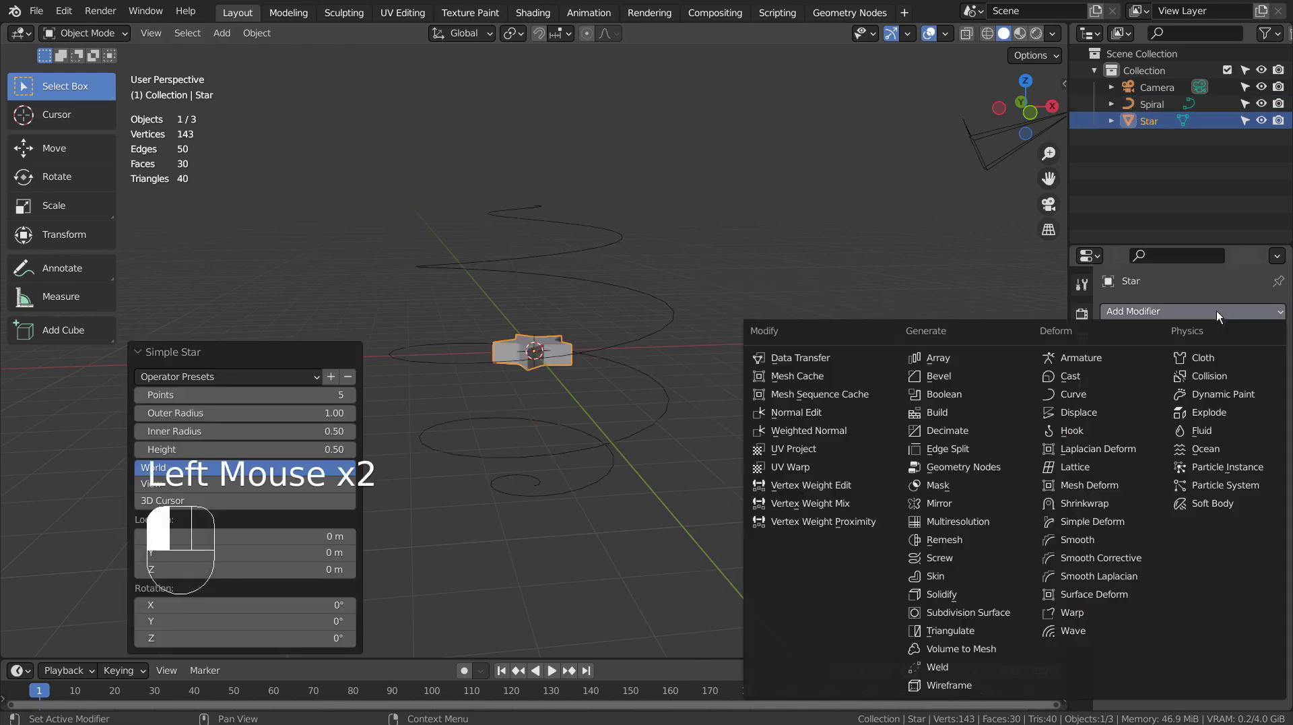
click(951, 362)
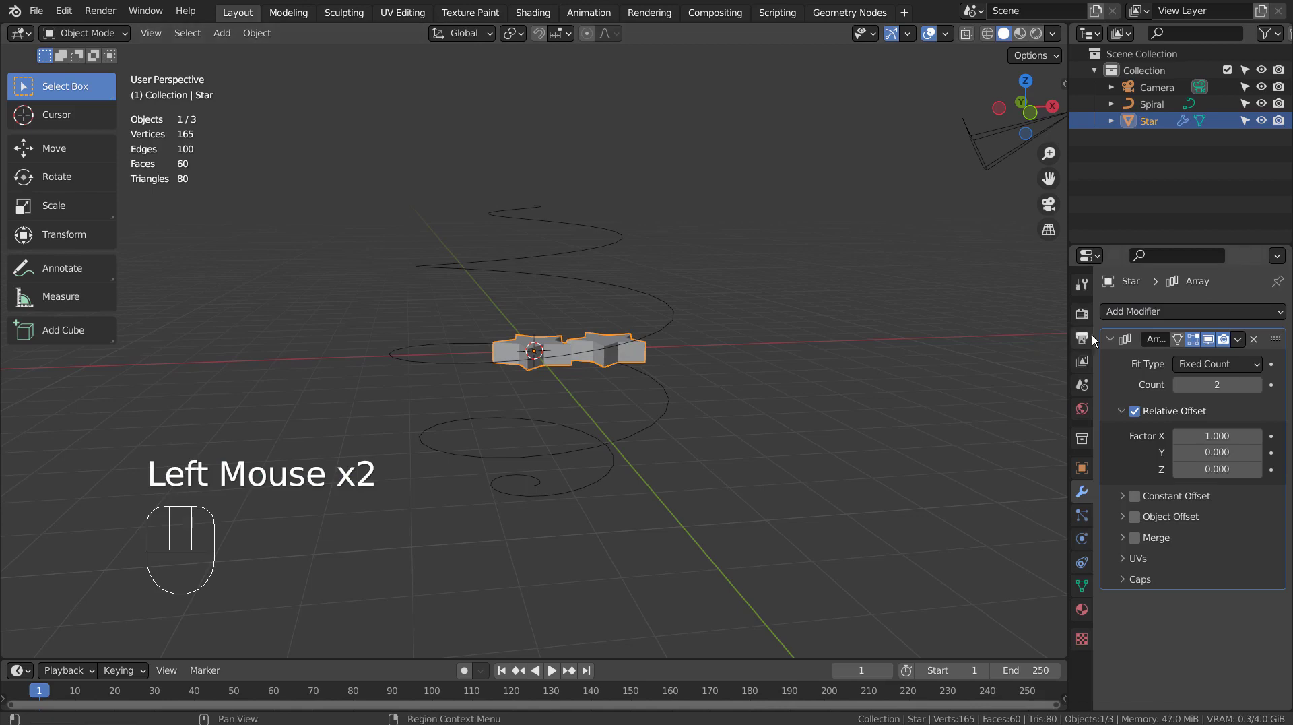
click(1165, 314)
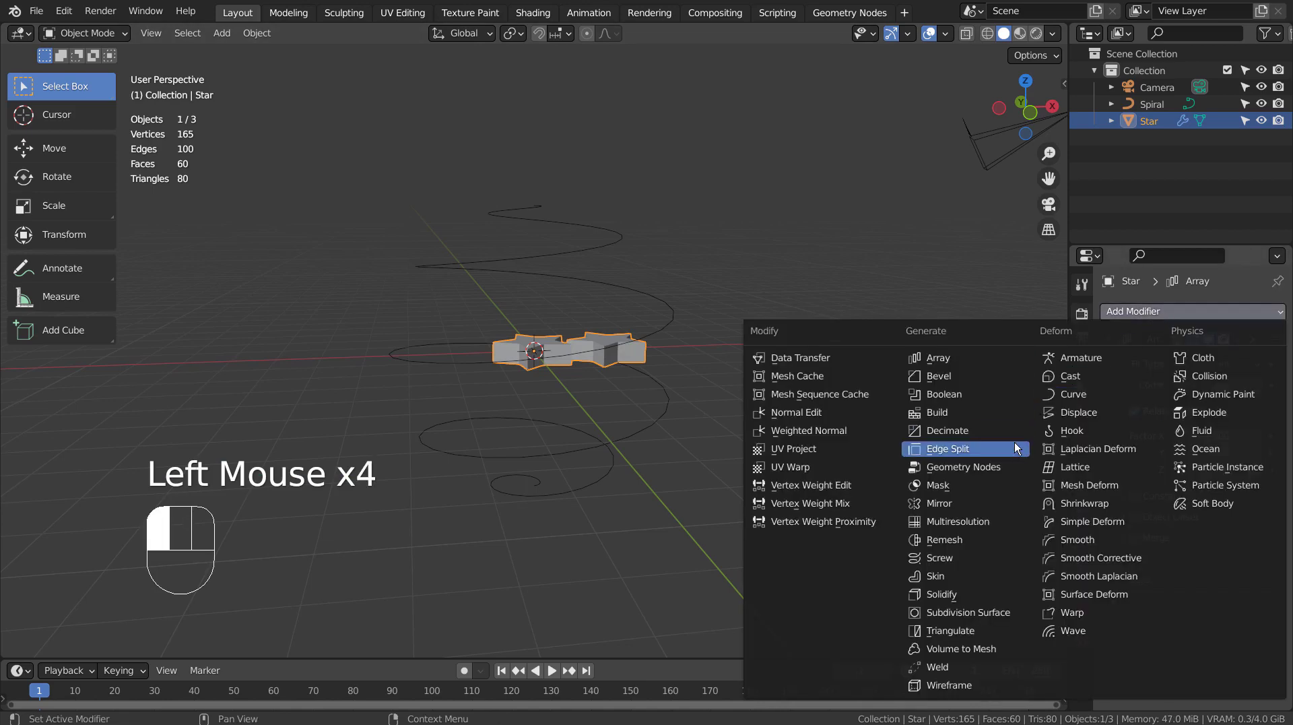
click(1107, 392)
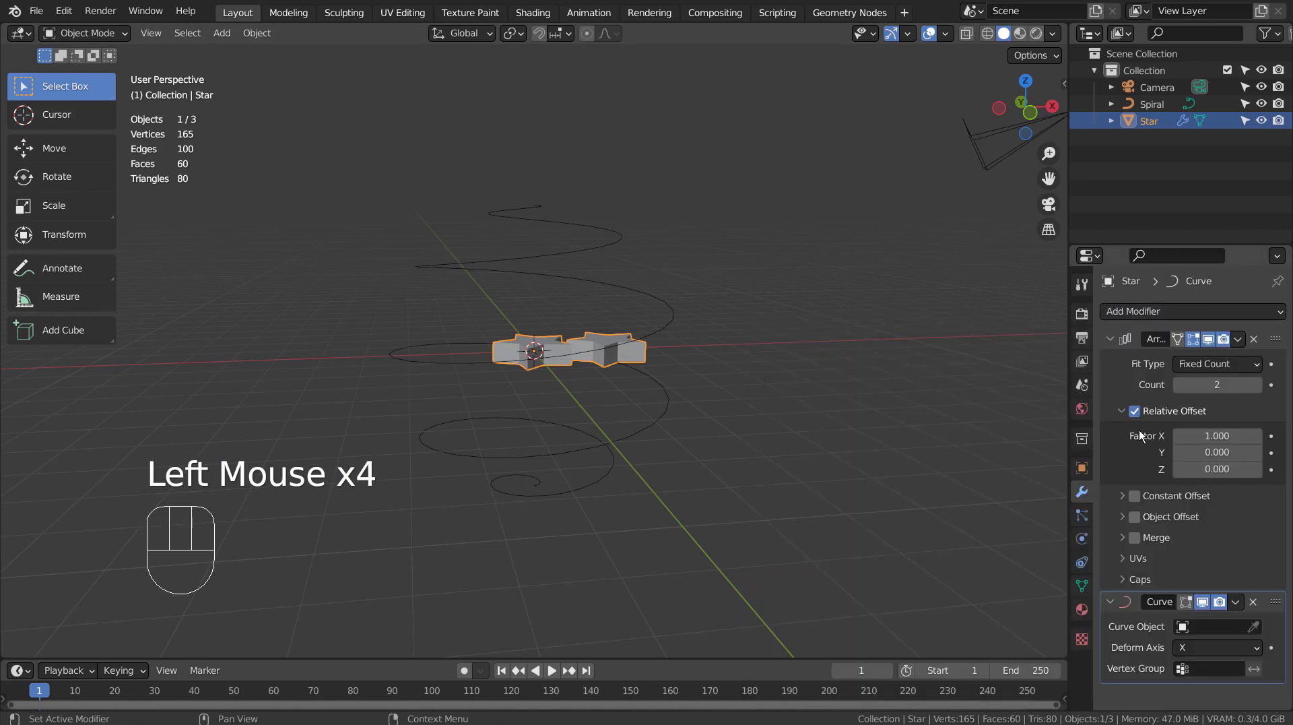
Set the Array to Fit Curve along Spiral and the Curve modifier's object to Spiral.
click(1195, 365)
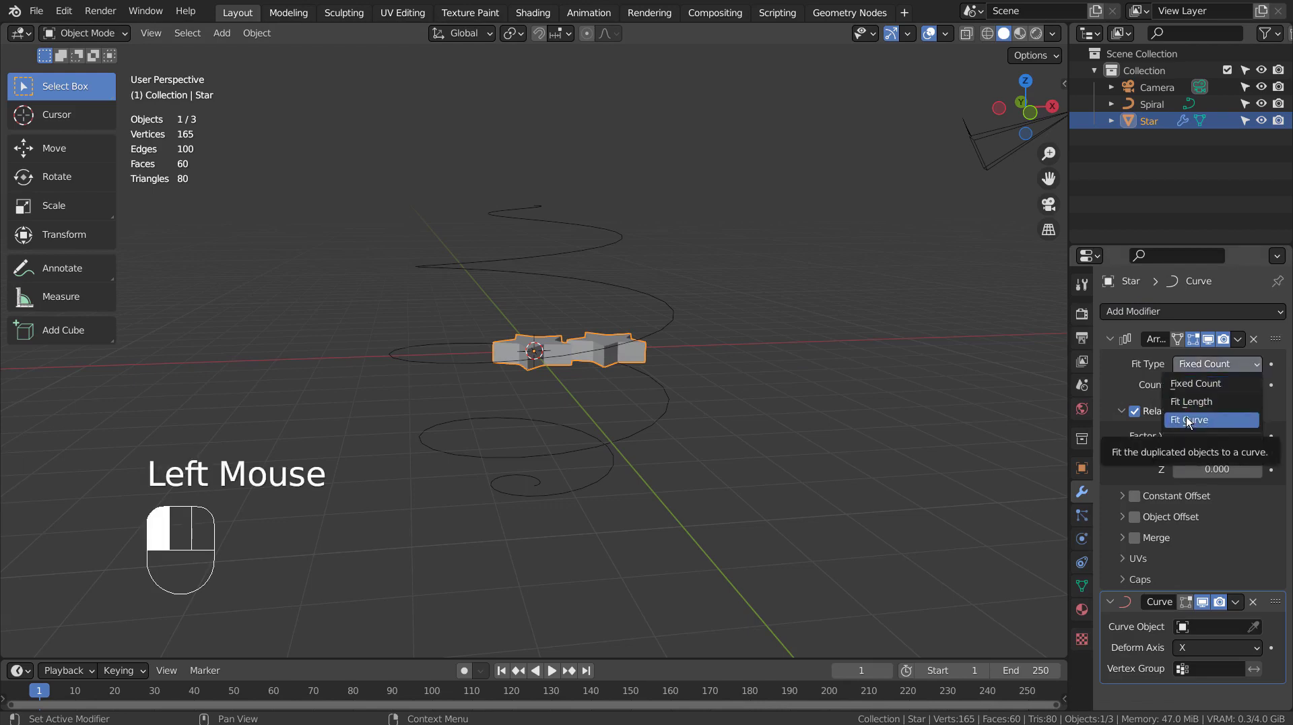
click(1188, 420)
click(1186, 387)
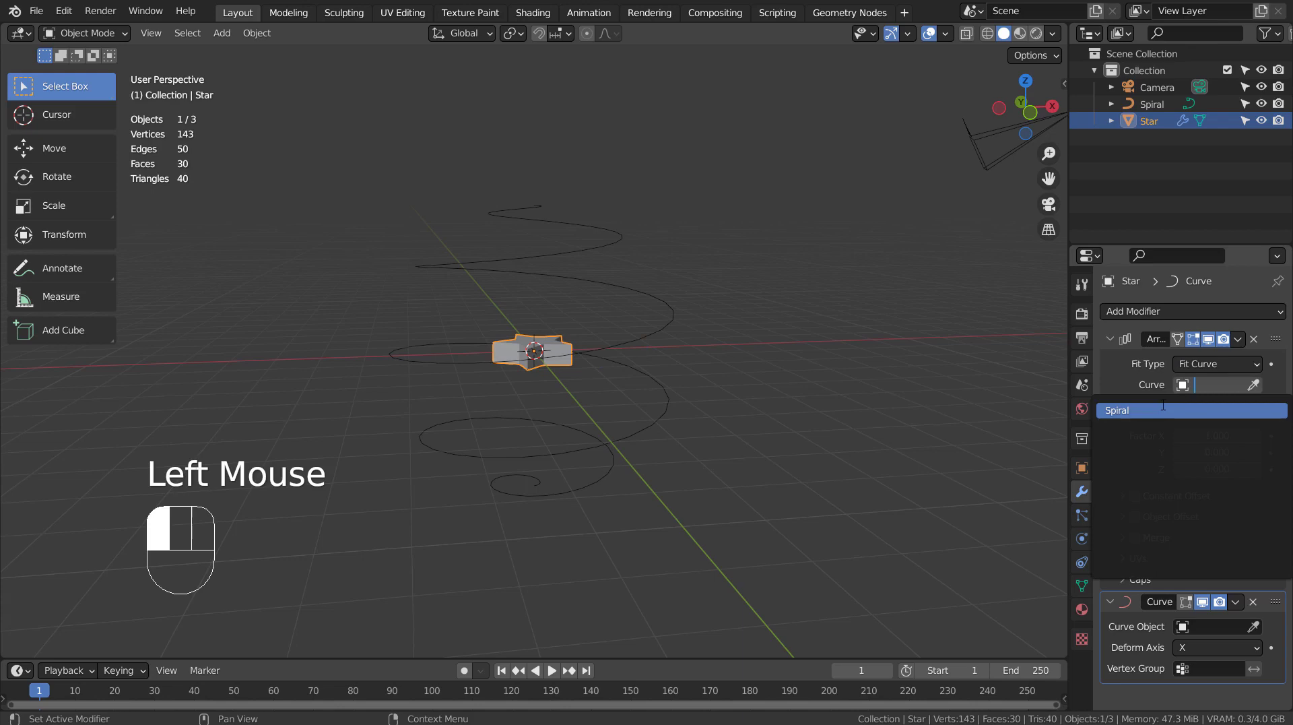
click(1163, 410)
middle_drag(918, 401, 1002, 480)
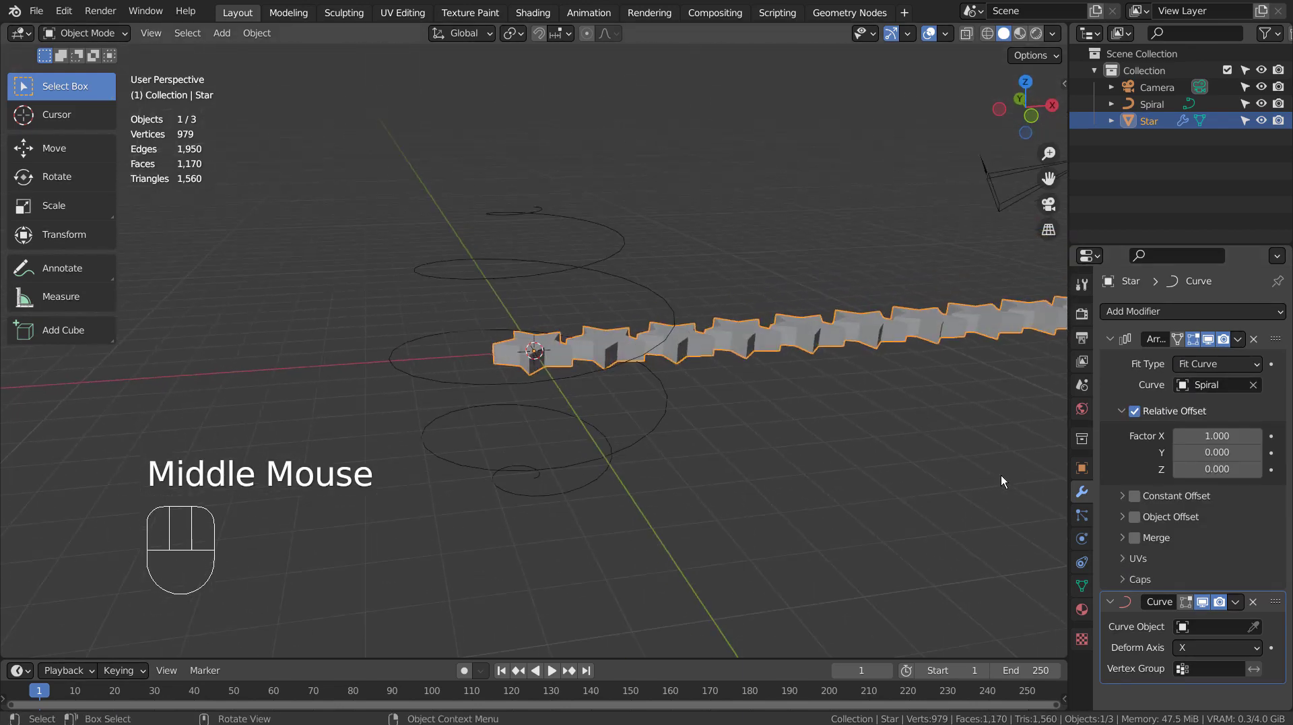
click(1180, 625)
click(1133, 453)
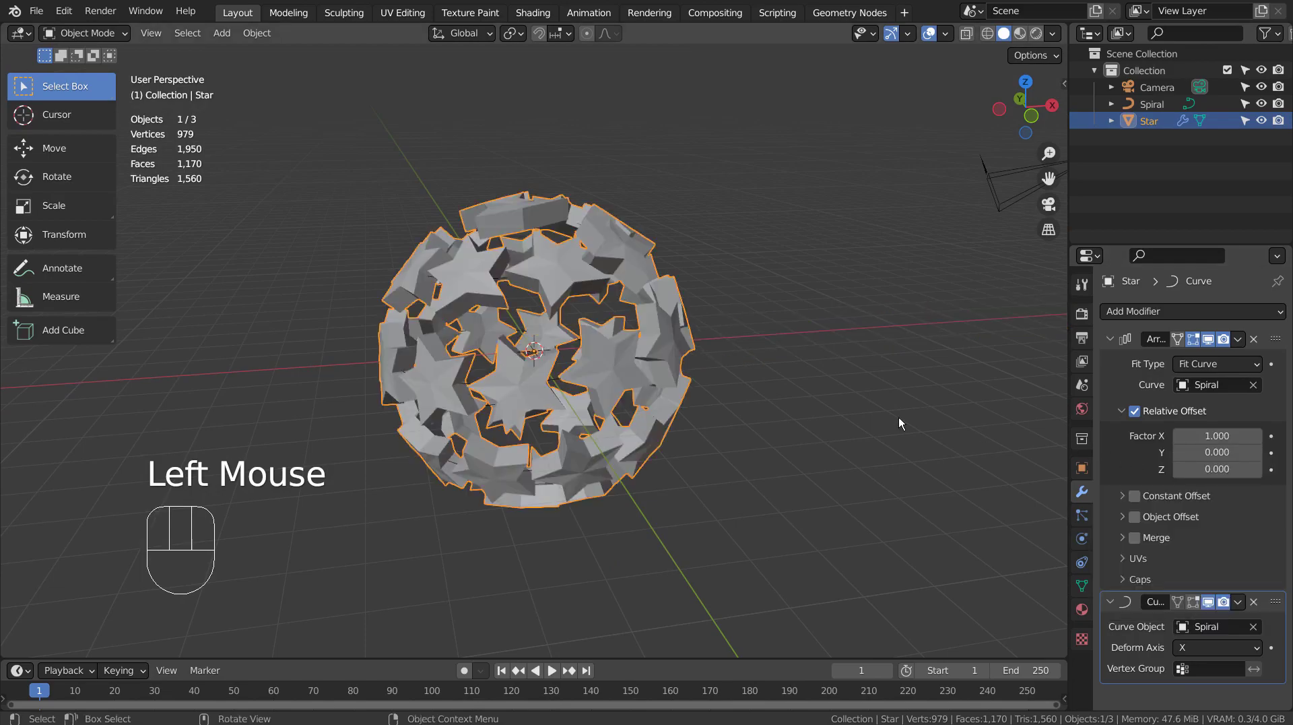
Scale the Star object down to shrink the stars.
scroll(657, 451, up, 2)
middle_drag(656, 451, 734, 465)
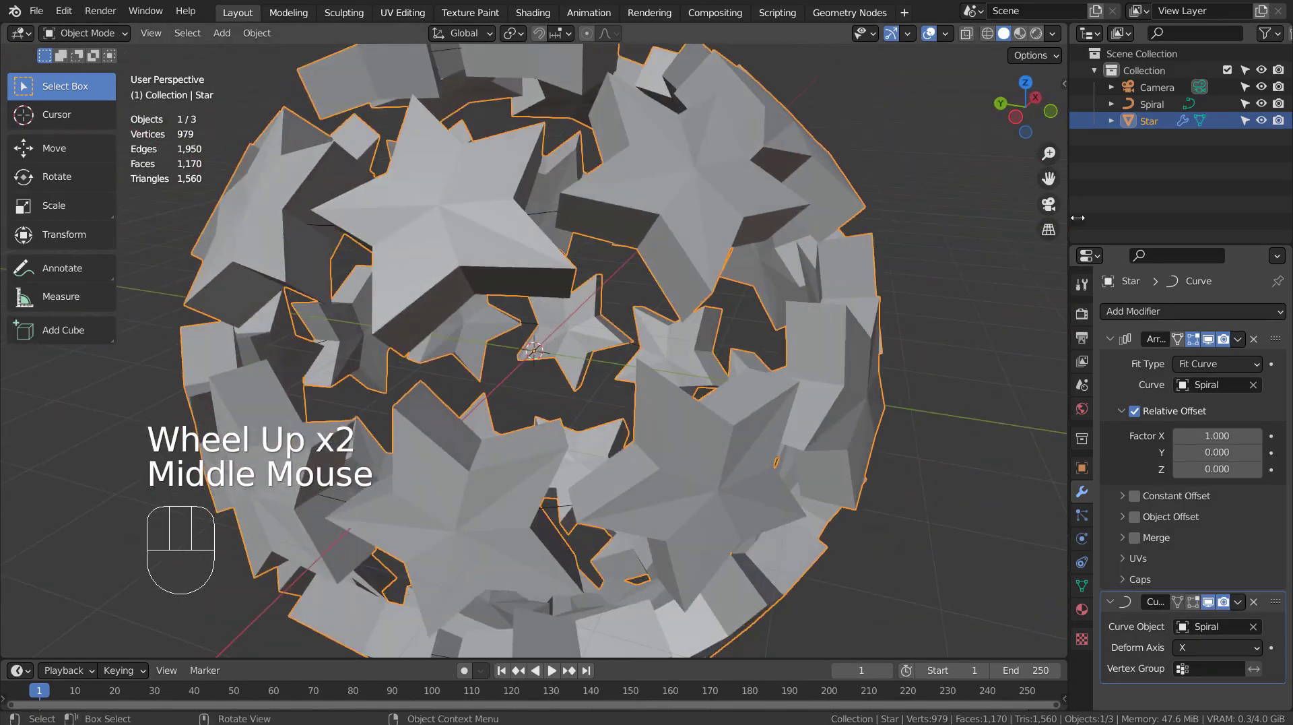
click(1142, 123)
scroll(912, 437, down, 2)
key(s)
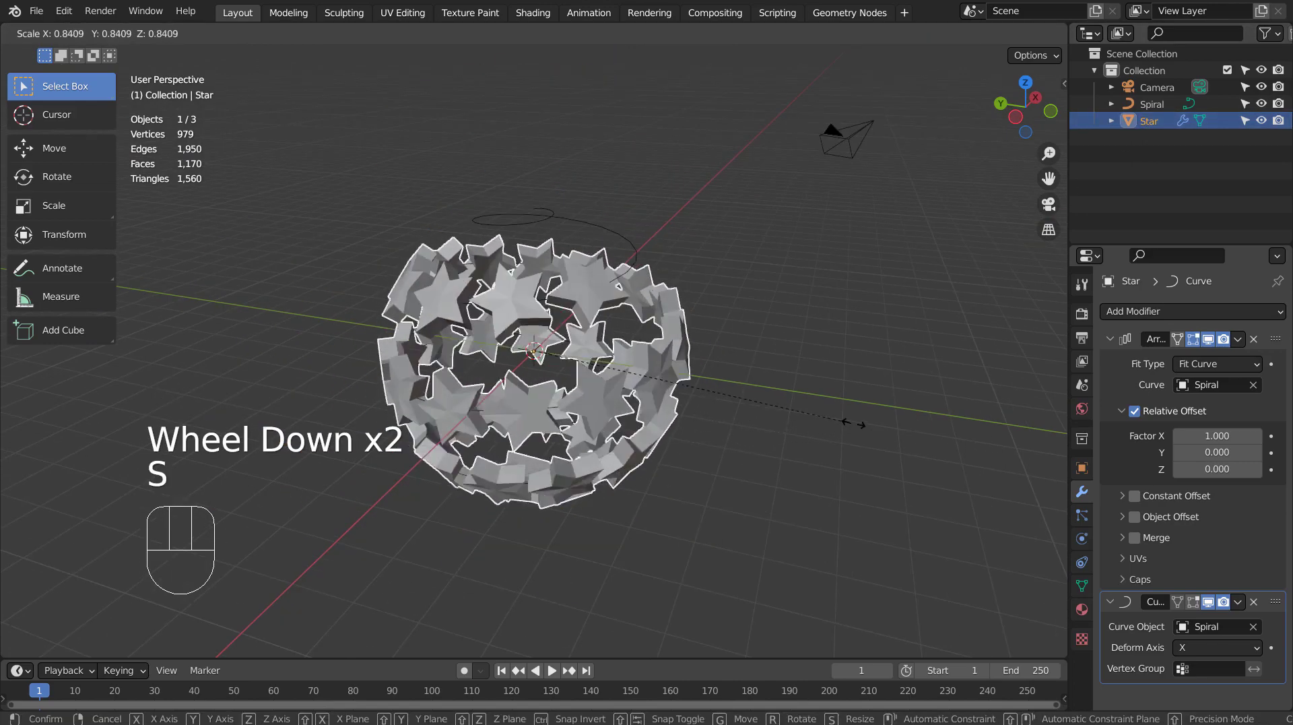
click(901, 428)
Scale the Spiral up about twofold so the stars open into a looser coil.
middle_drag(767, 382, 807, 382)
click(786, 398)
scroll(766, 446, up, 2)
middle_drag(766, 445, 772, 398)
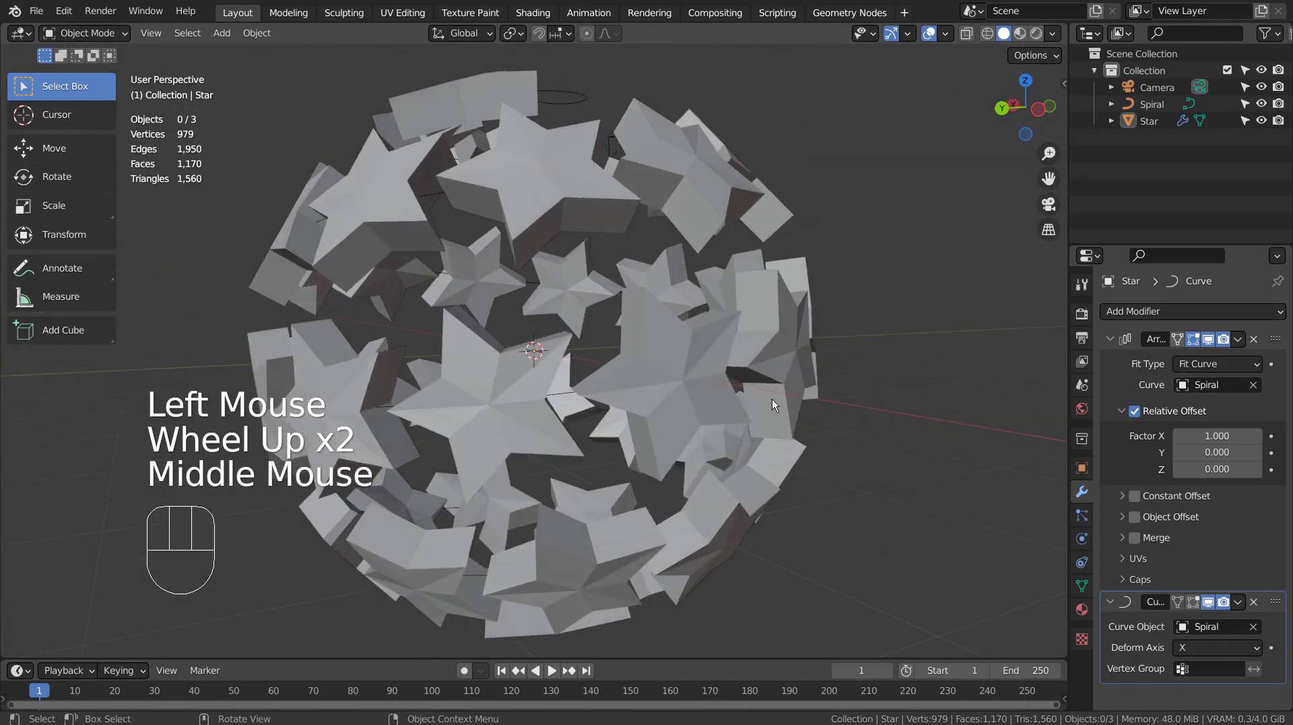
click(645, 389)
scroll(955, 383, down, 2)
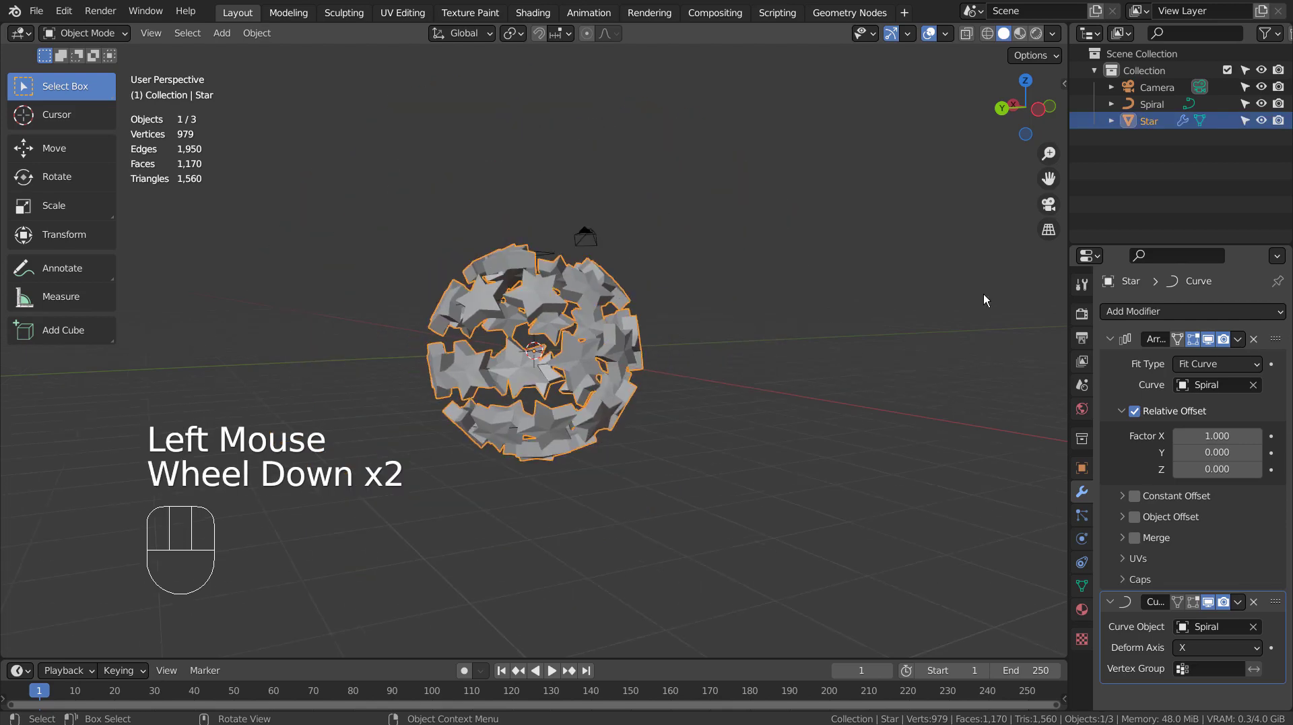
click(1157, 103)
key(s)
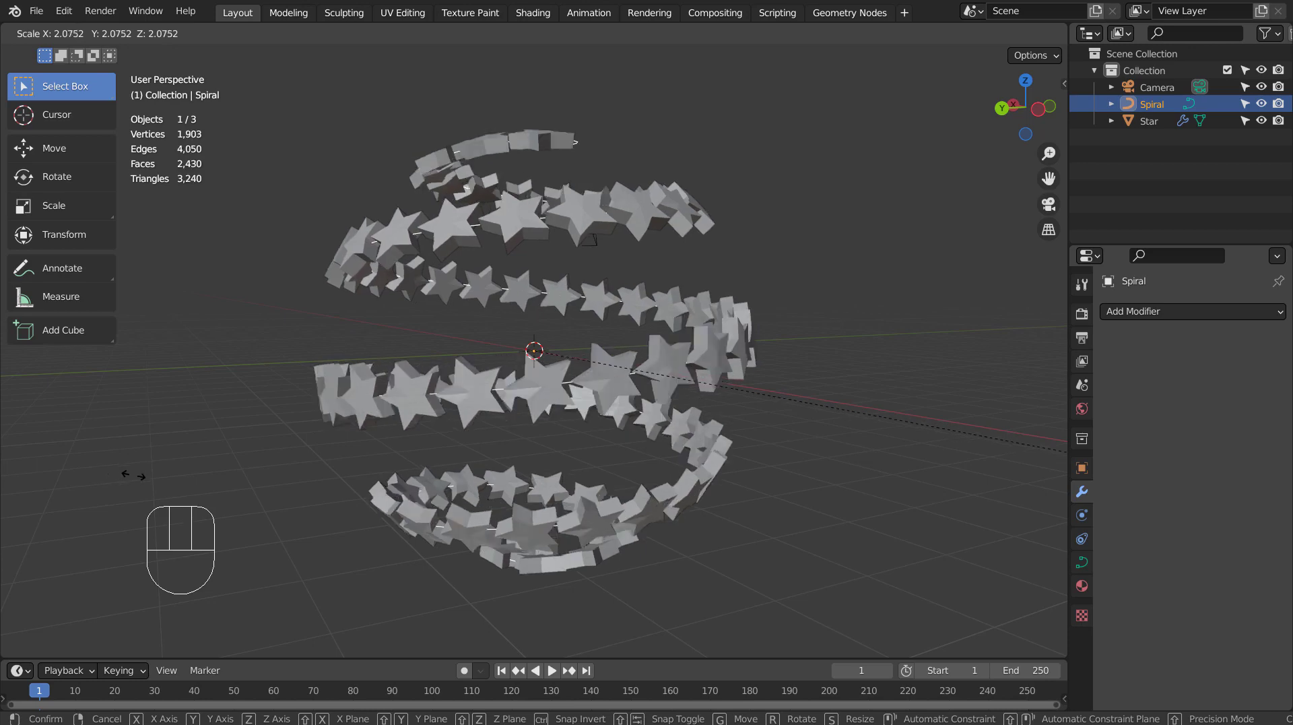
click(262, 461)
click(394, 574)
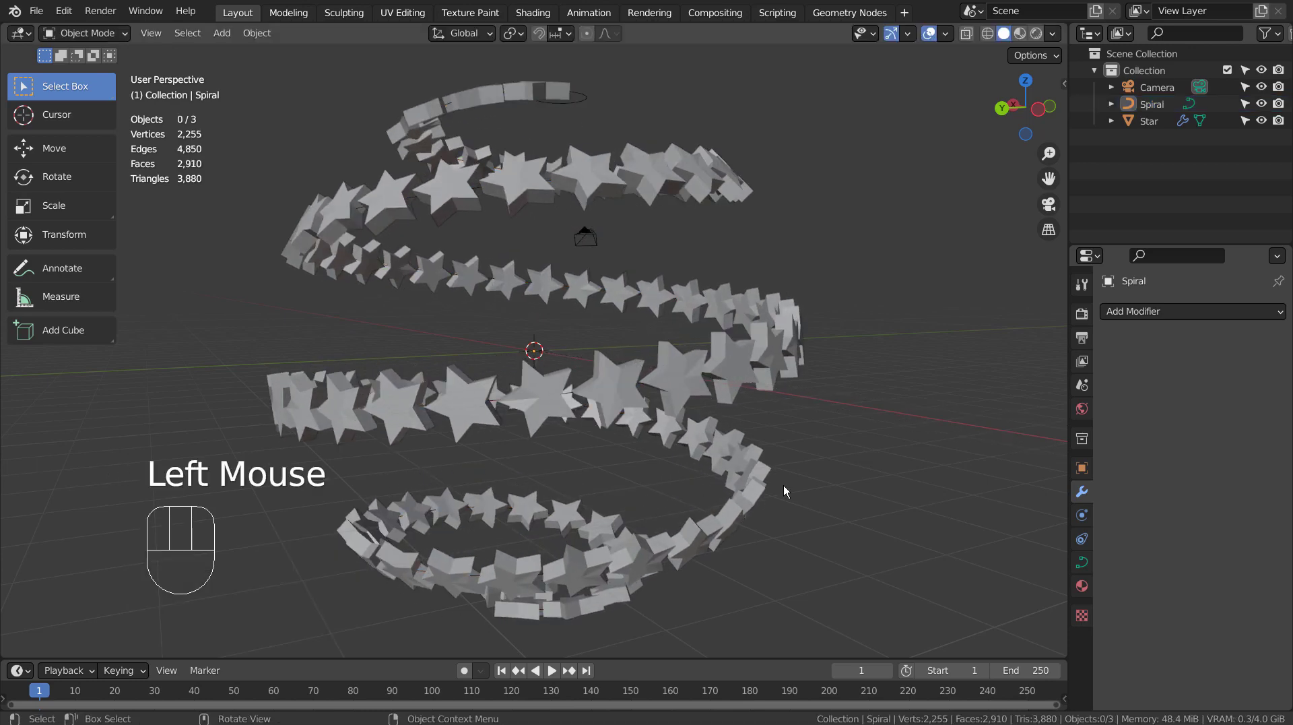
Give the Star a new Emission material with strength 15 and set the render engine to Eevee.
click(1085, 586)
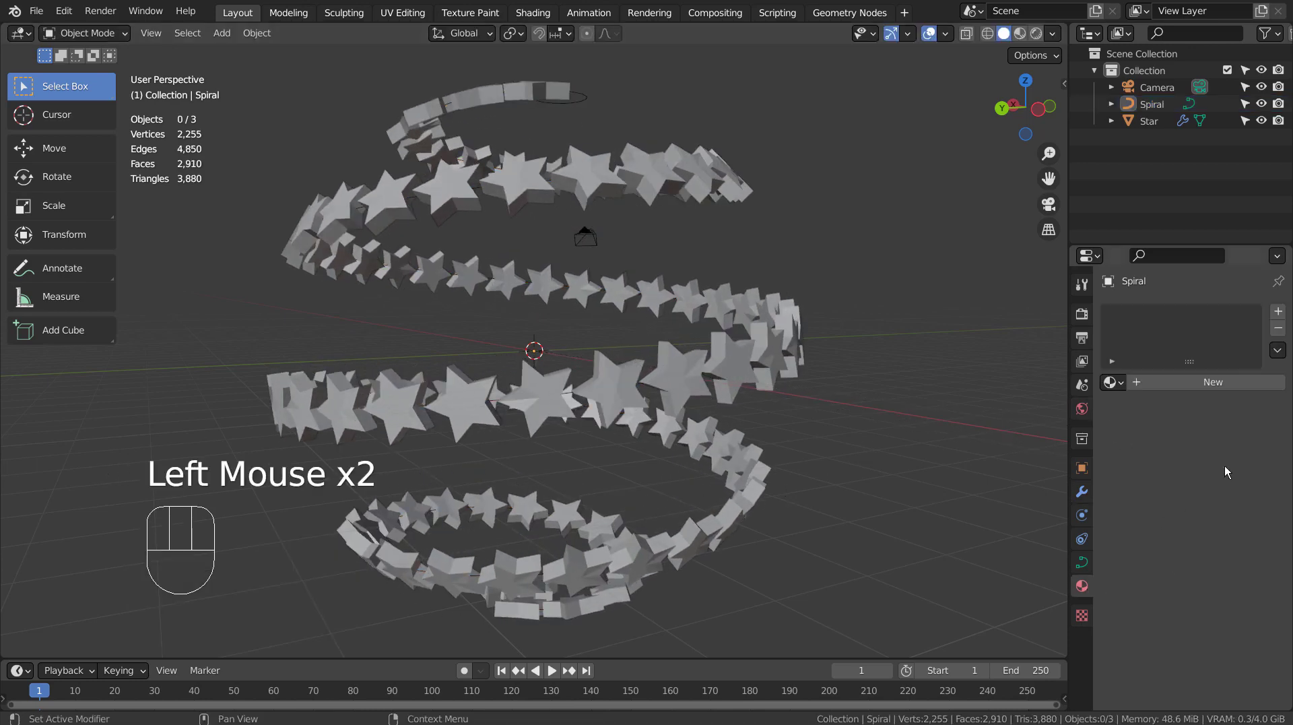
click(1158, 121)
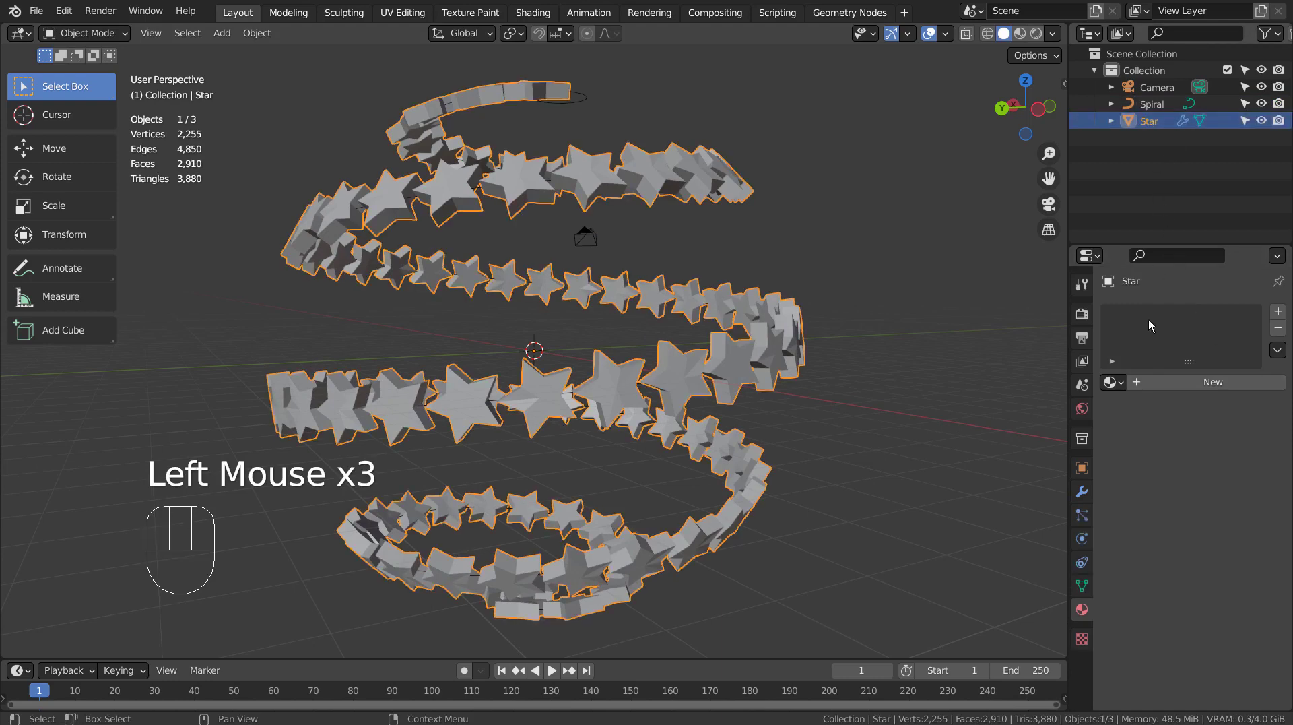
click(1158, 381)
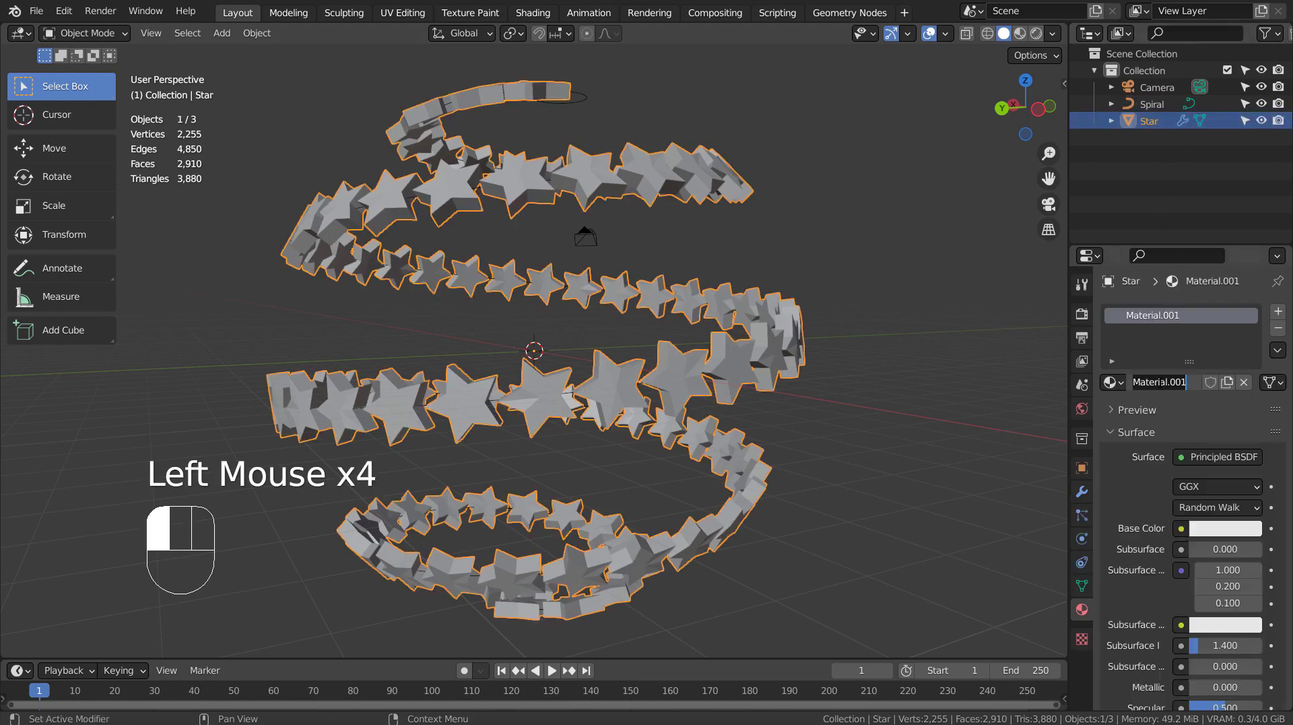
click(1192, 461)
click(1127, 128)
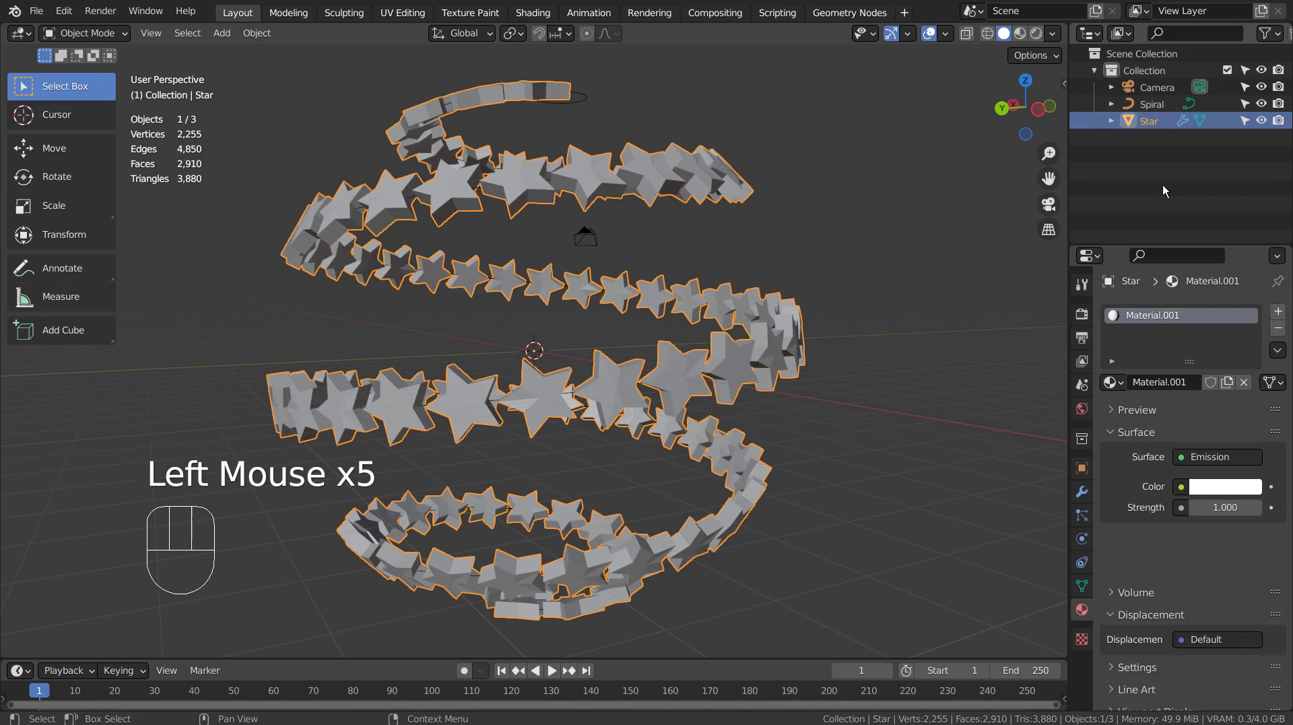
click(1224, 507)
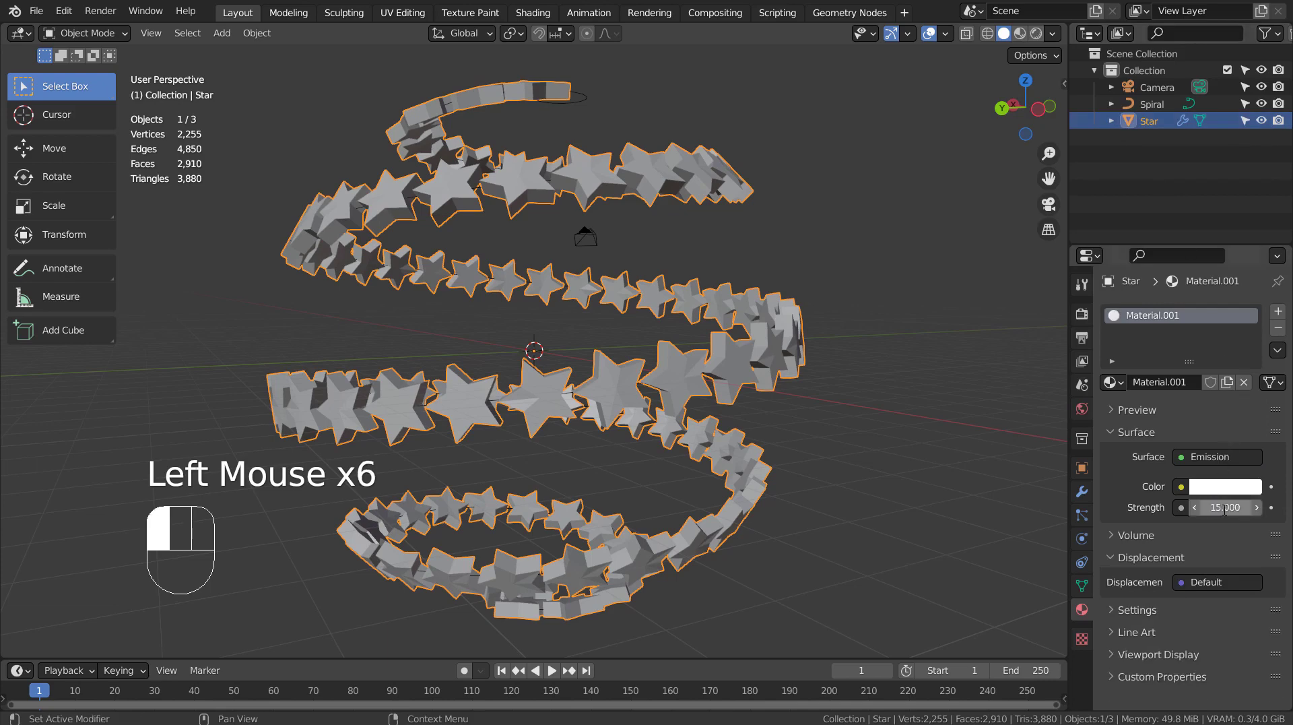
click(1082, 313)
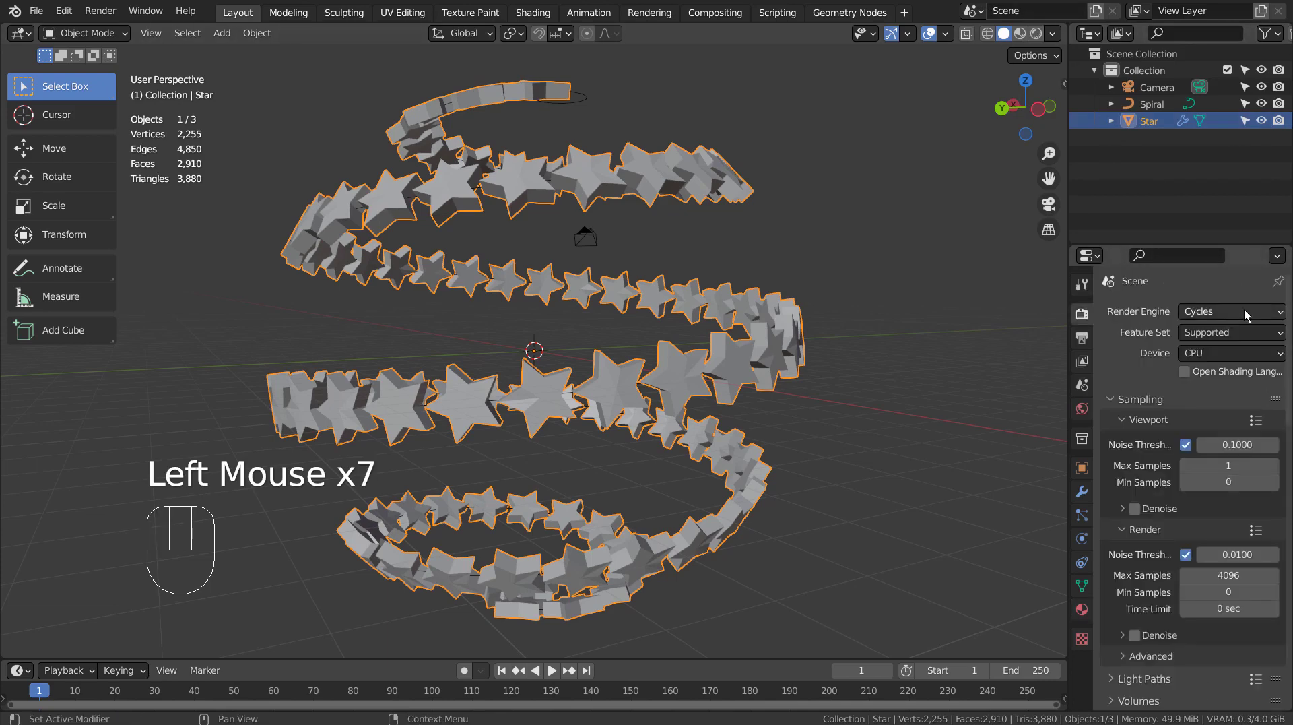
drag(1243, 309, 1239, 332)
Enable Bloom in the render settings and switch the viewport to Material Preview shading.
click(1135, 452)
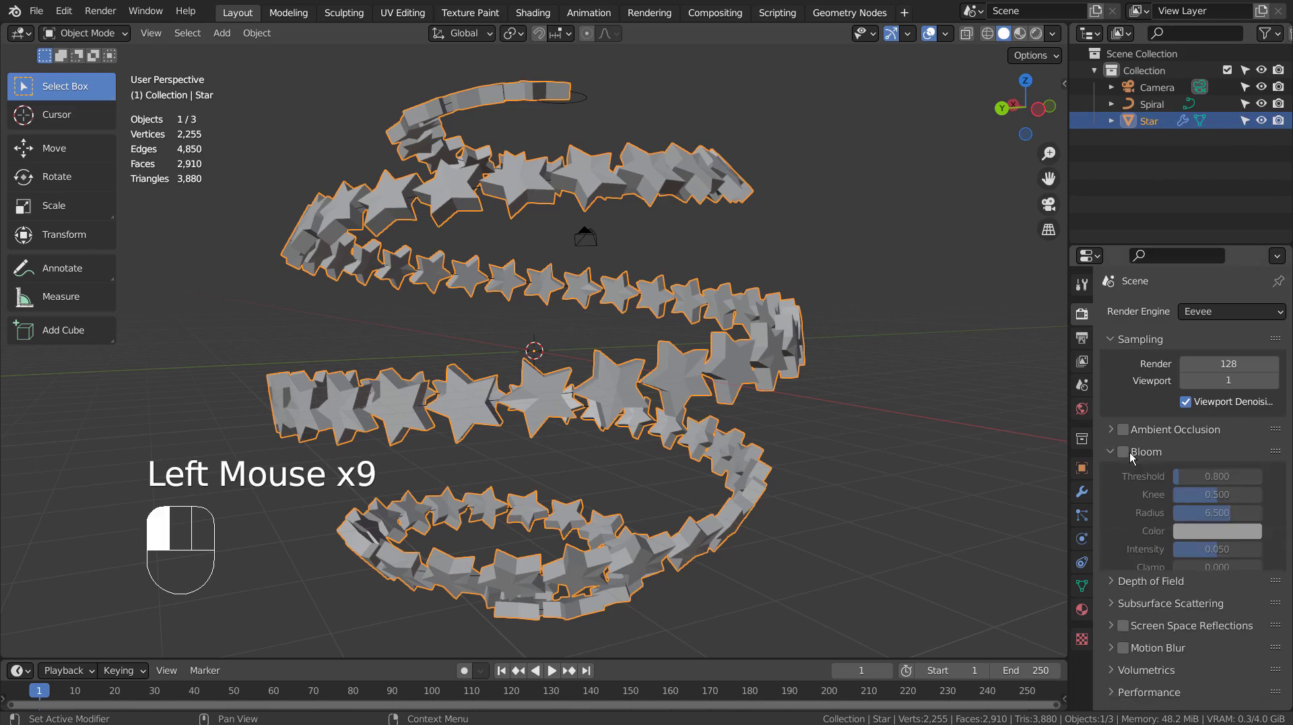
click(1125, 451)
click(1145, 451)
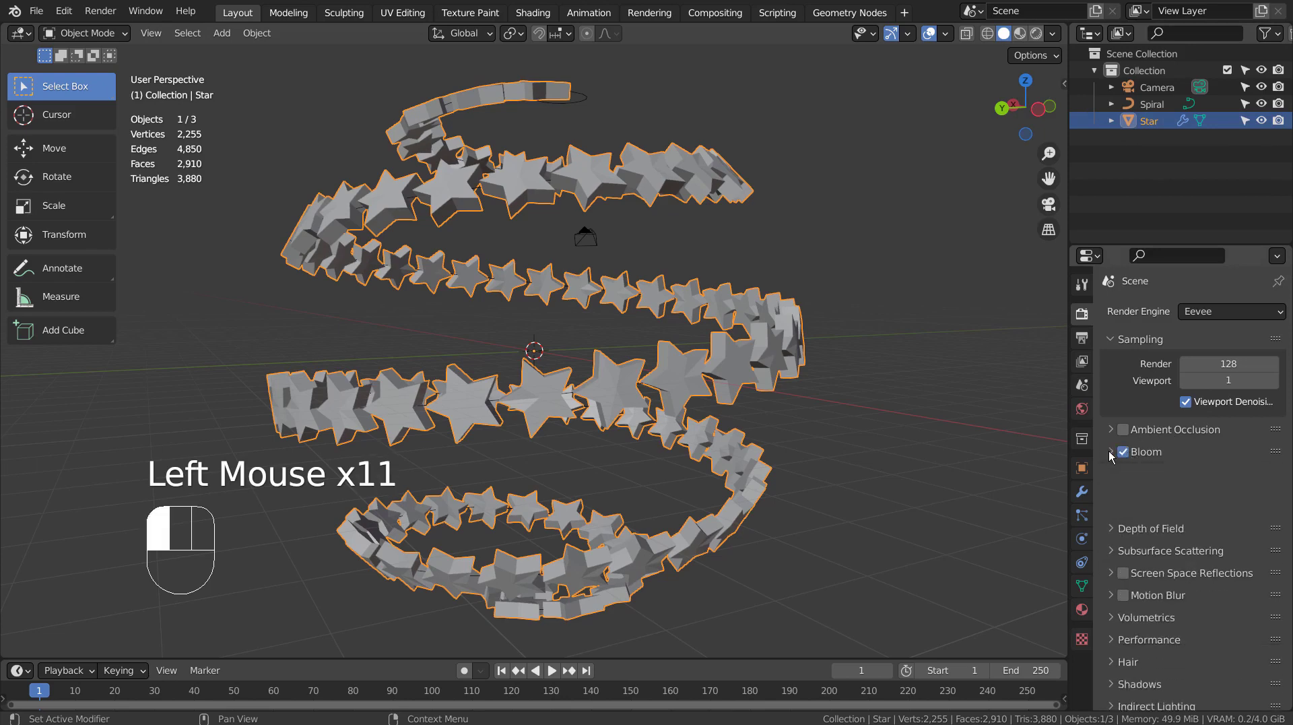
click(1020, 34)
click(892, 344)
click(904, 398)
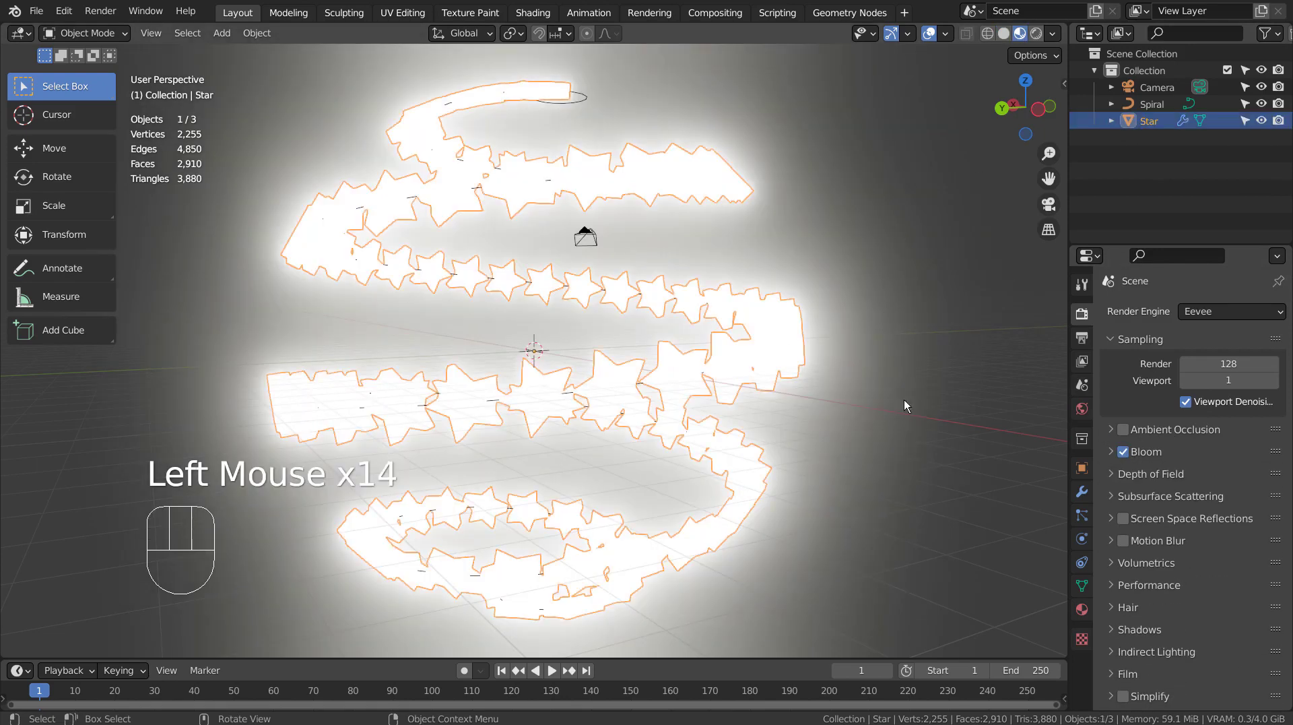
Set the star emission colour to yellow and its strength to 1.
click(1082, 610)
click(1225, 537)
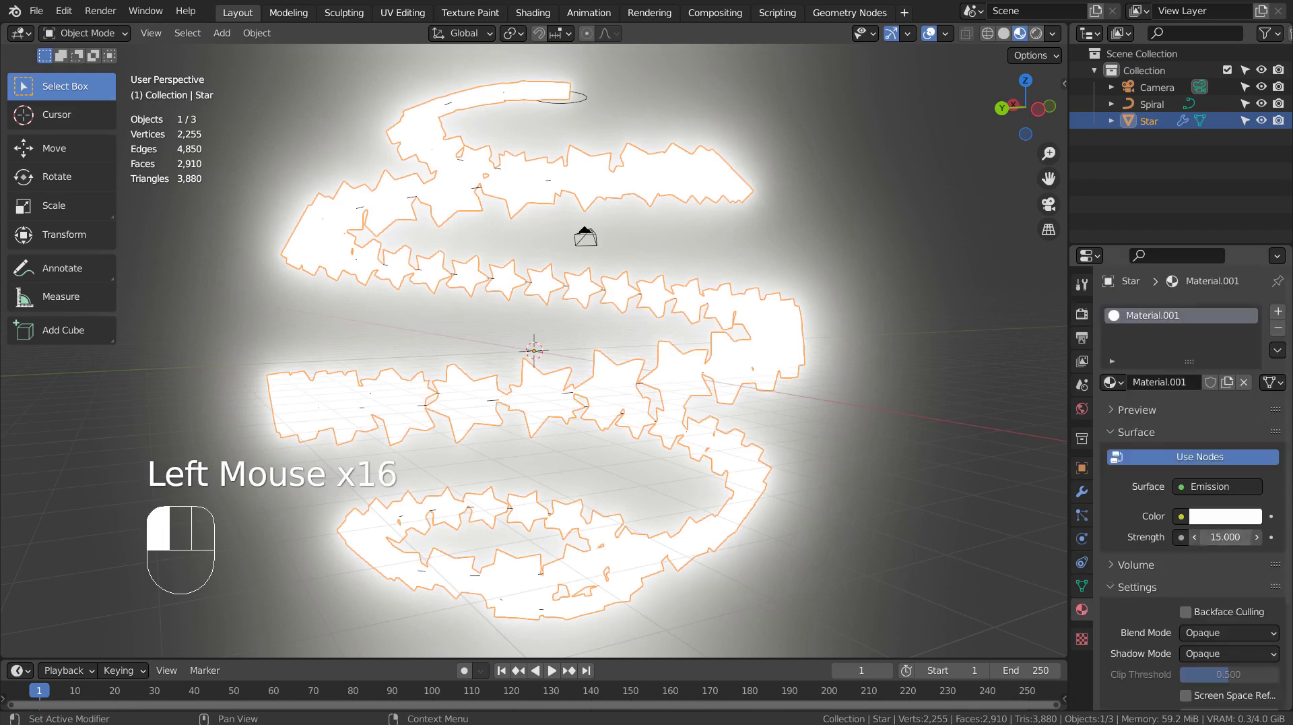
click(1225, 519)
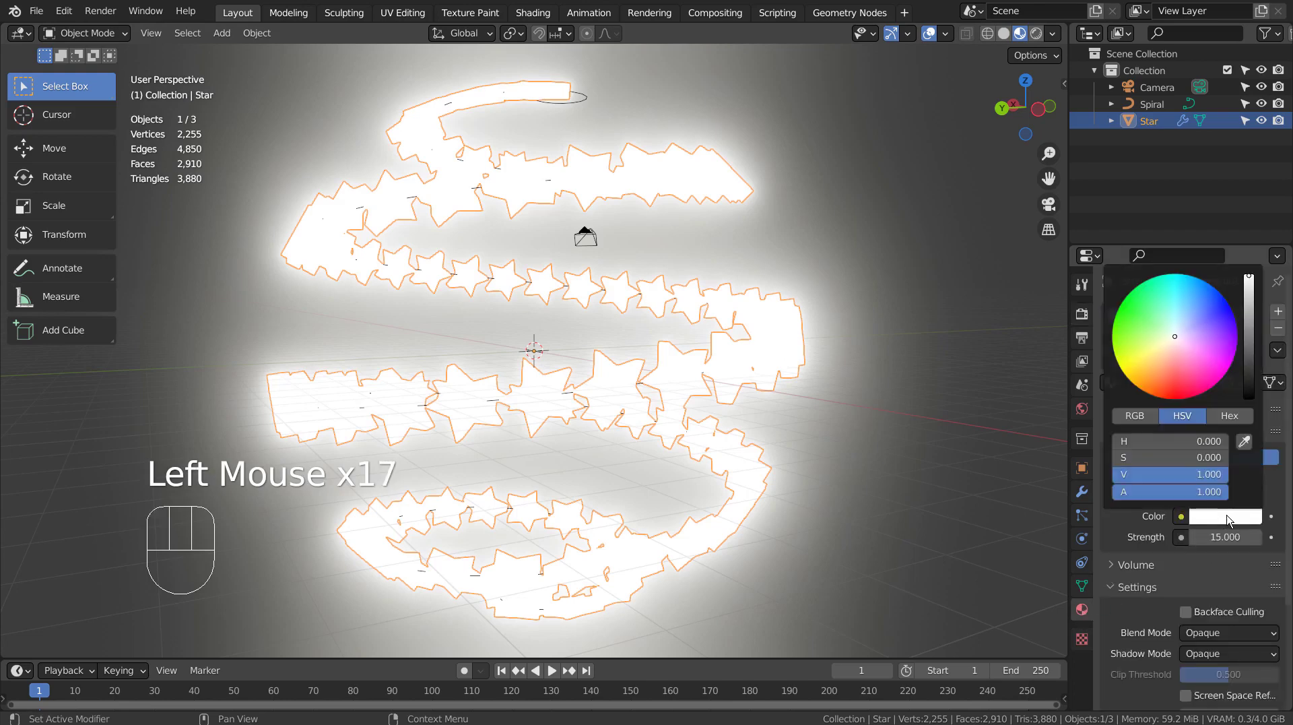
click(1143, 375)
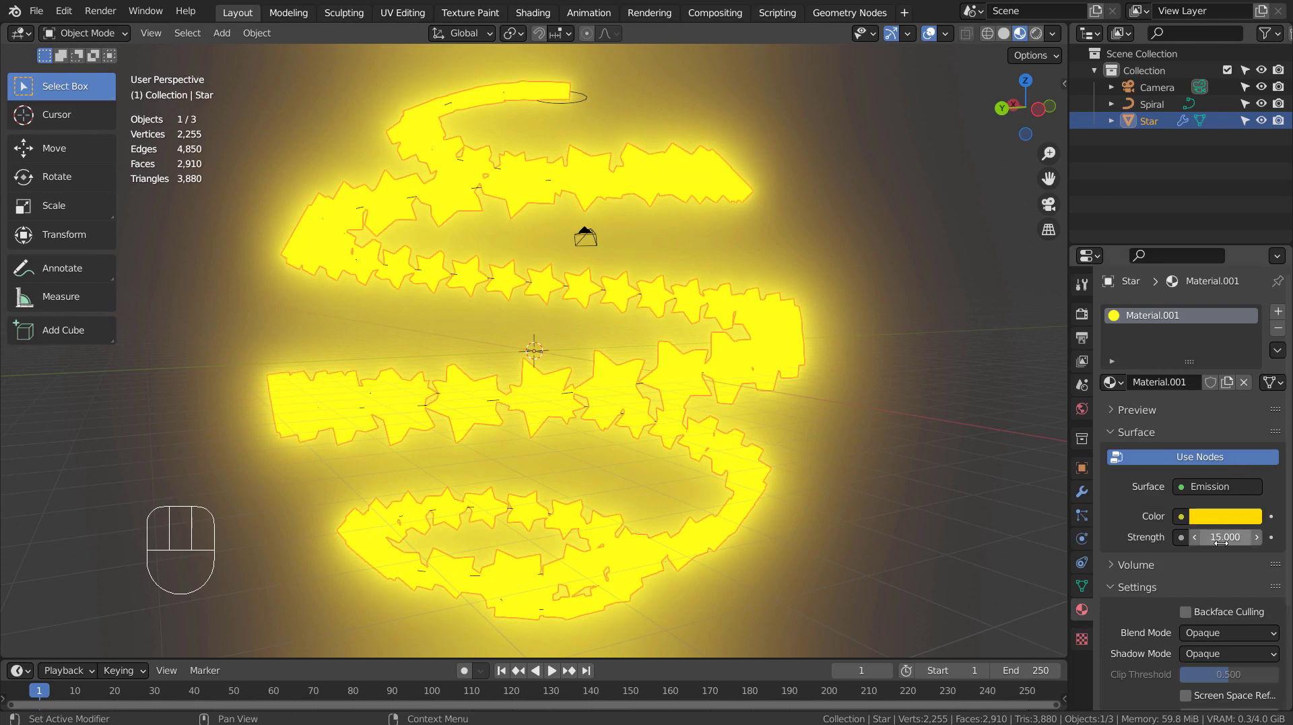
drag(1221, 541, 1185, 541)
click(979, 487)
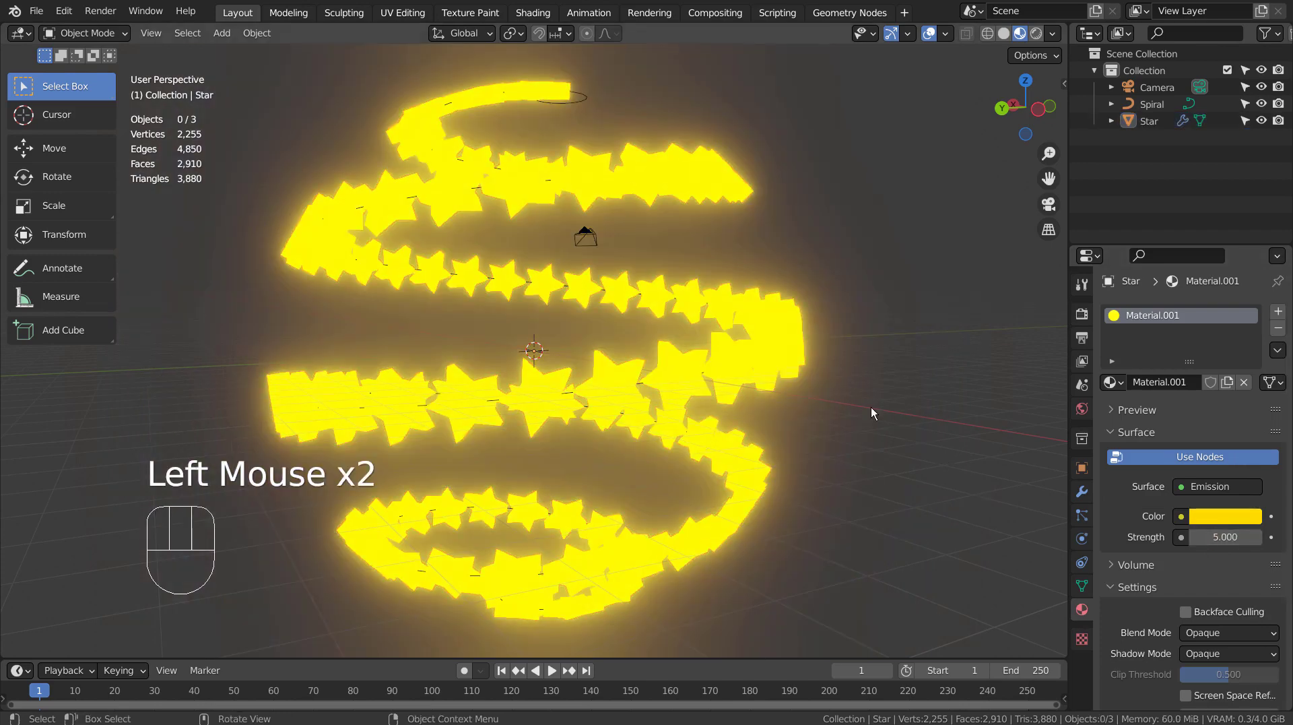
click(778, 369)
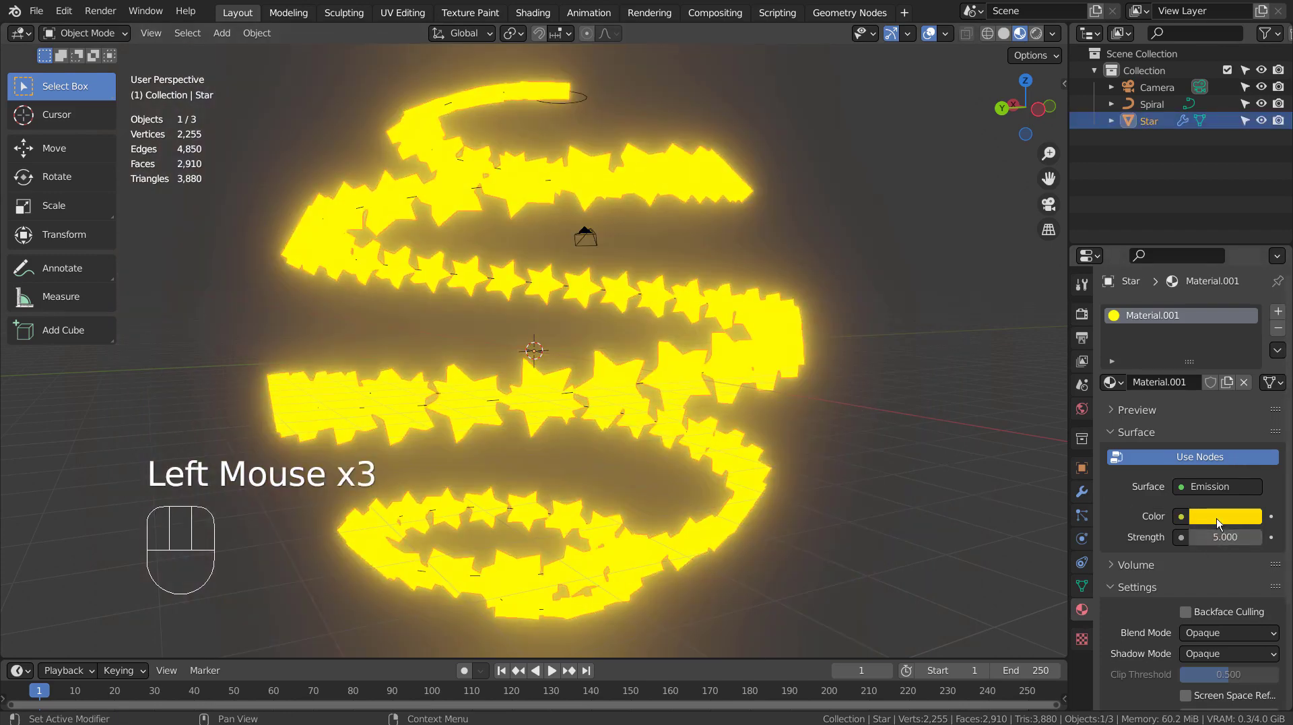
click(1225, 537)
text(1)
key(Return)
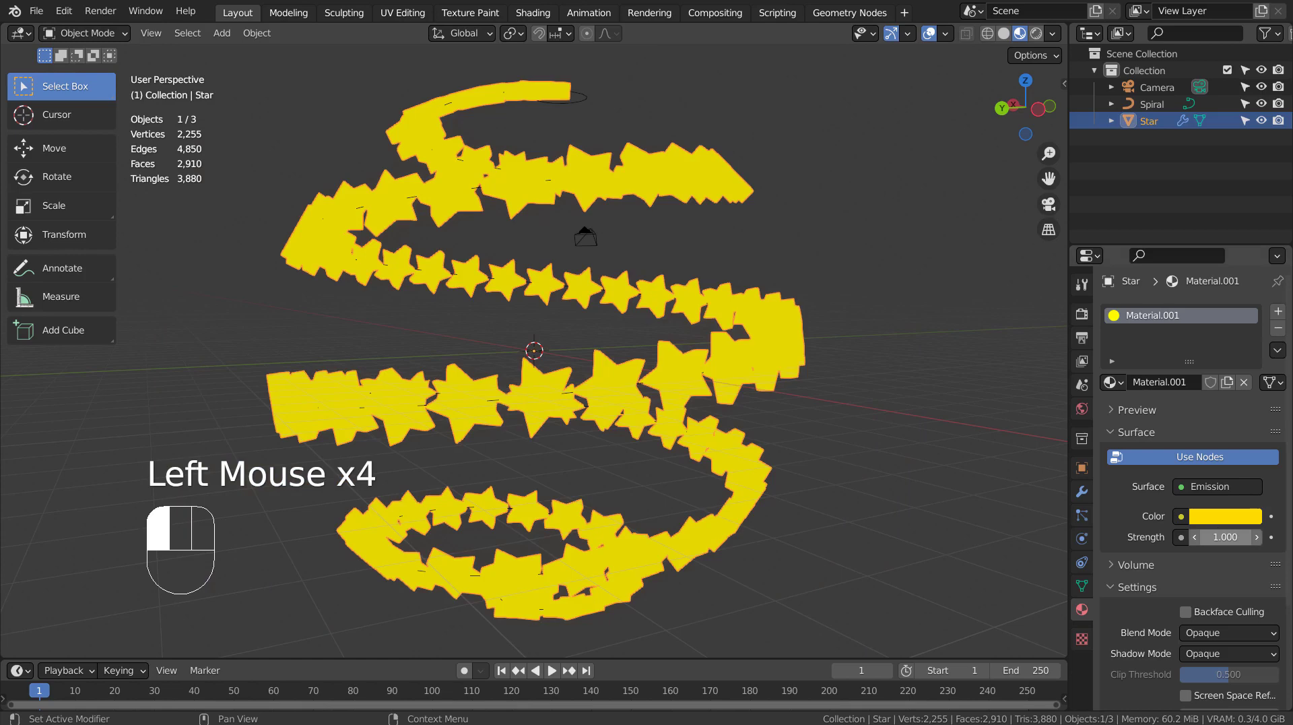
Add a UV sphere and scale it up by 7.226 to fill the spiral's centre.
click(980, 467)
key(shift+a)
mouse_move(829, 194)
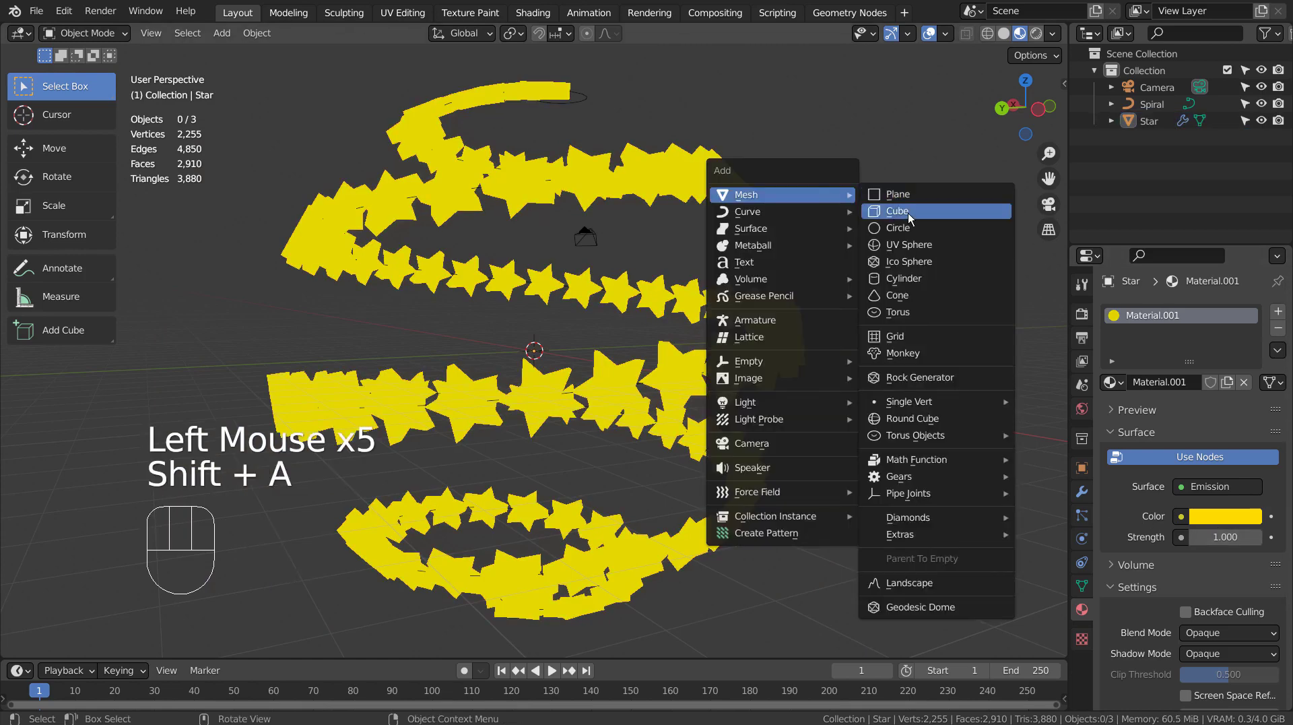
click(911, 244)
key(s)
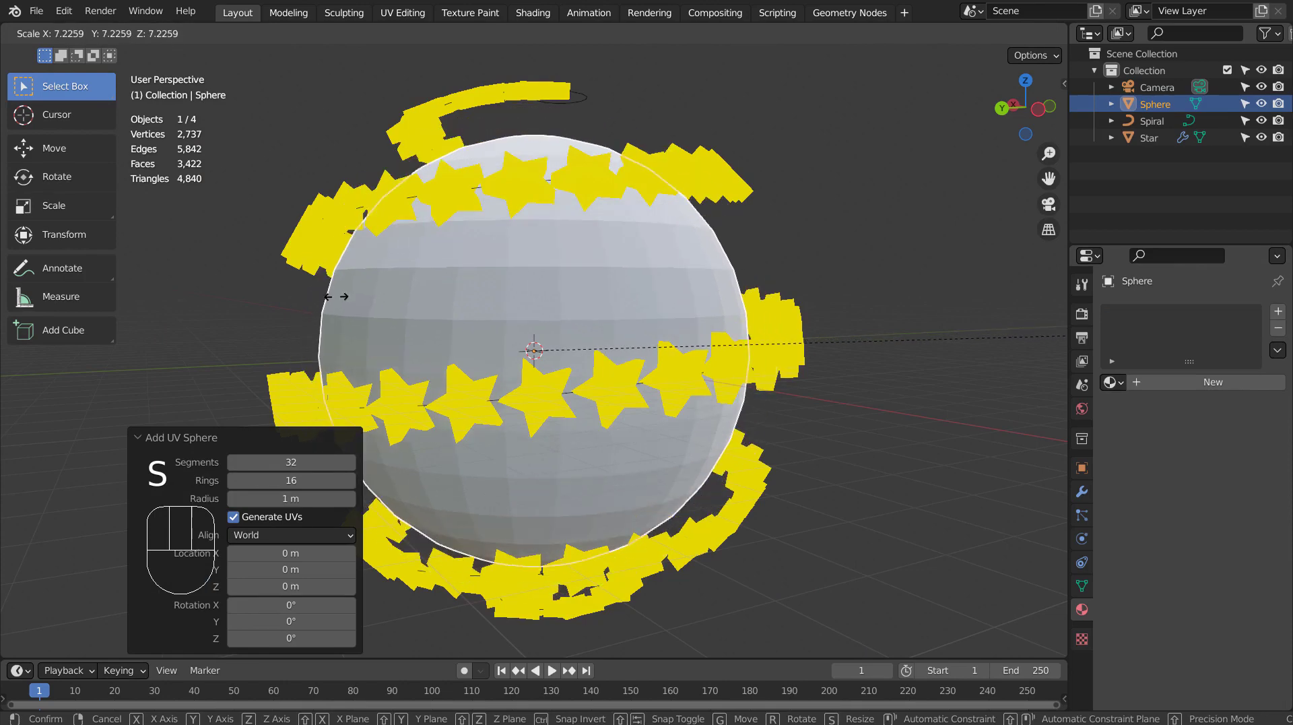
click(345, 286)
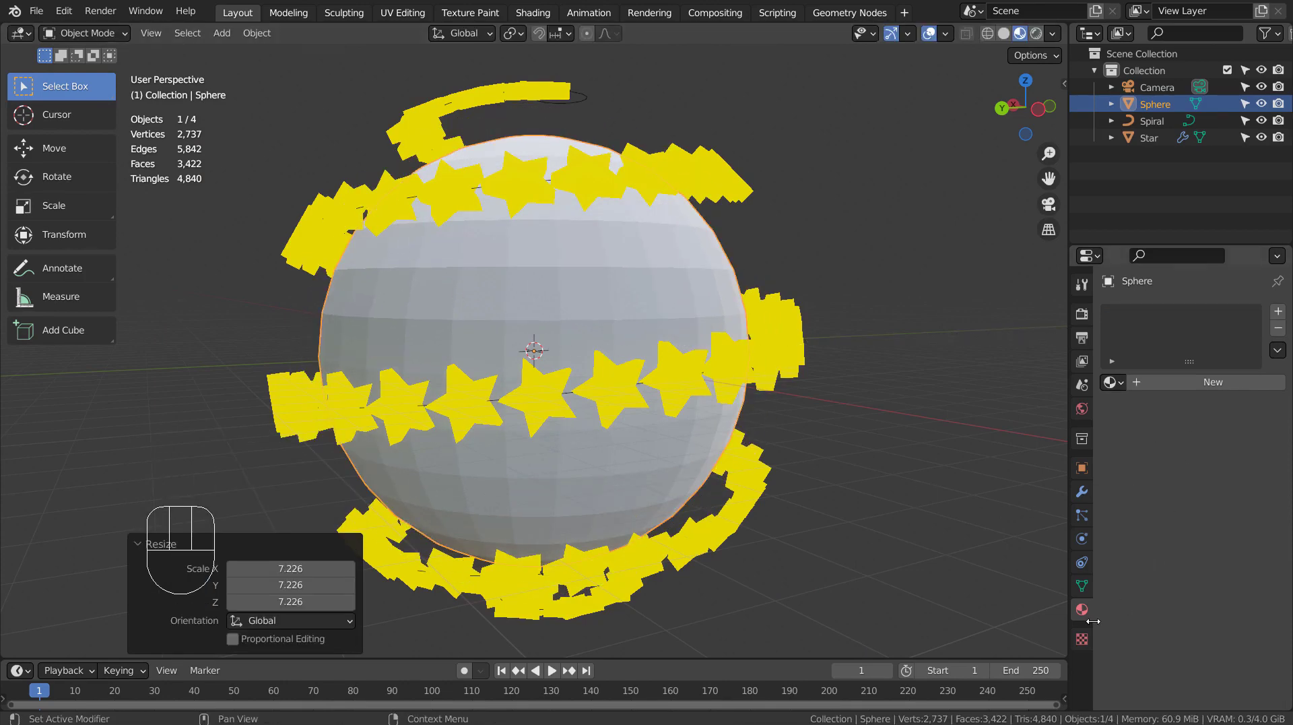
Add a Wireframe modifier to the sphere with Thickness 0.01 m.
click(1082, 492)
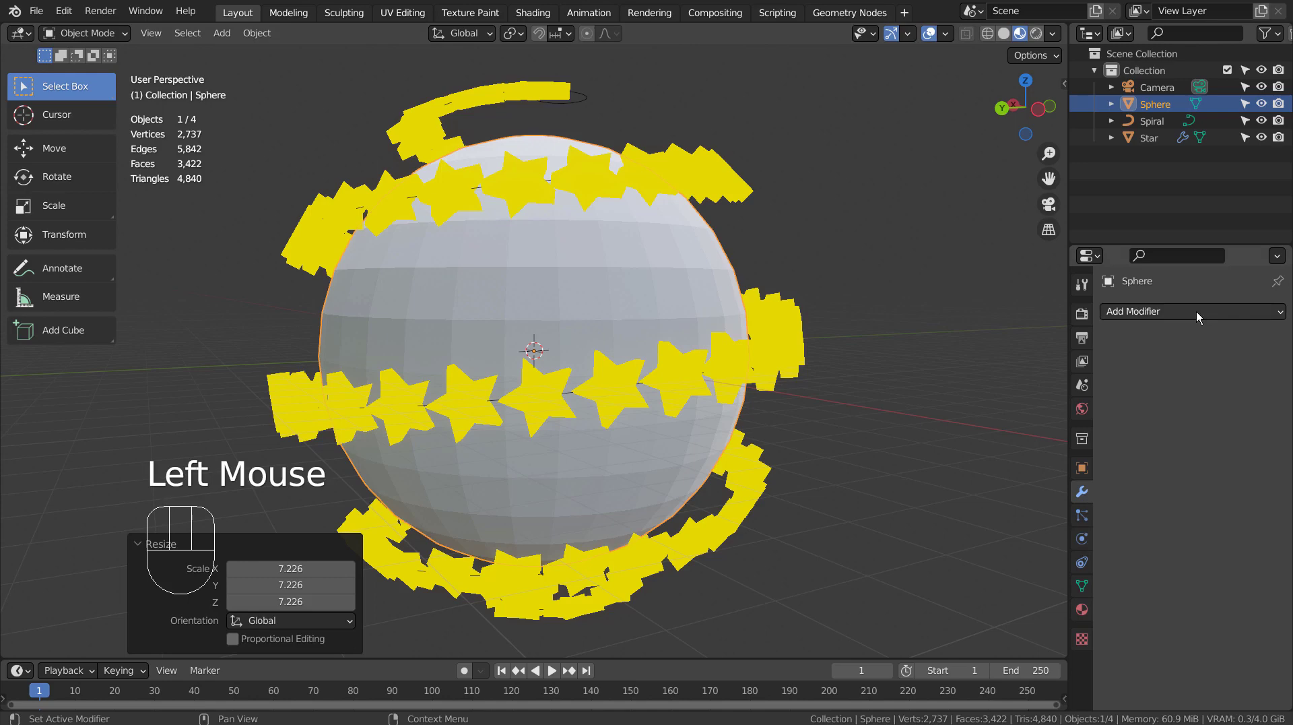
click(1196, 311)
click(950, 685)
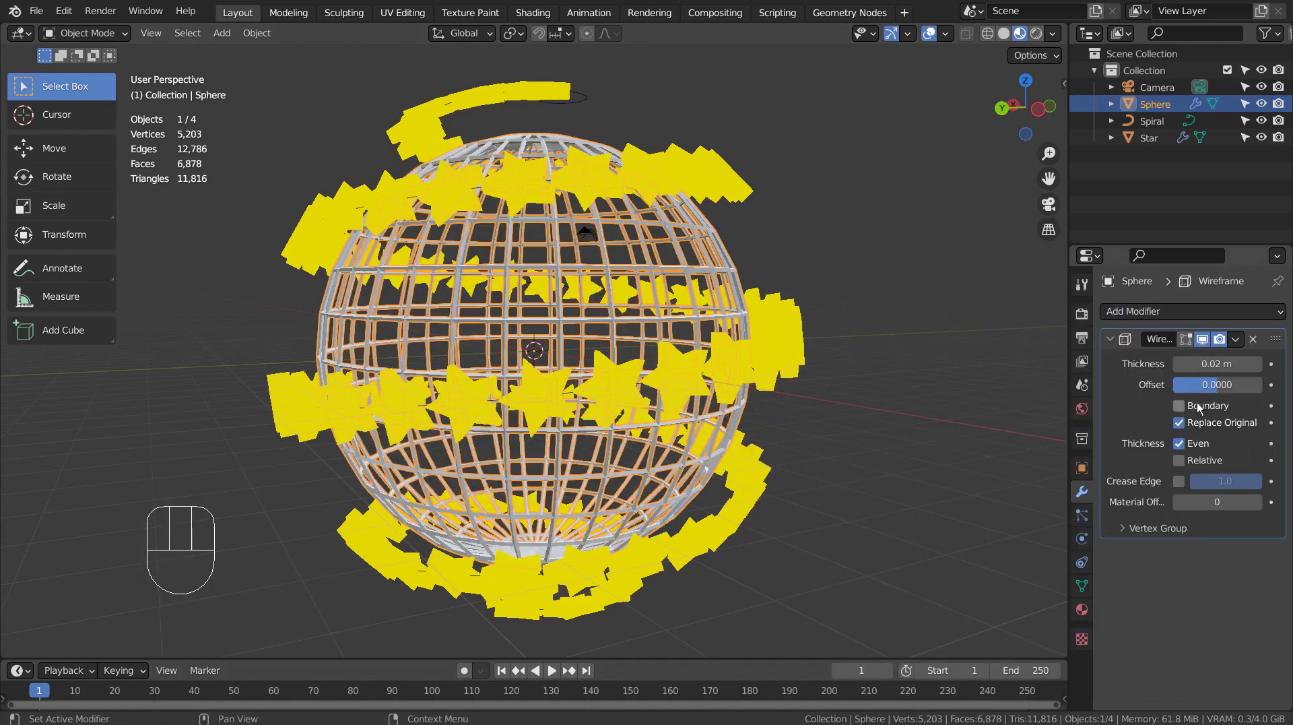
click(1212, 365)
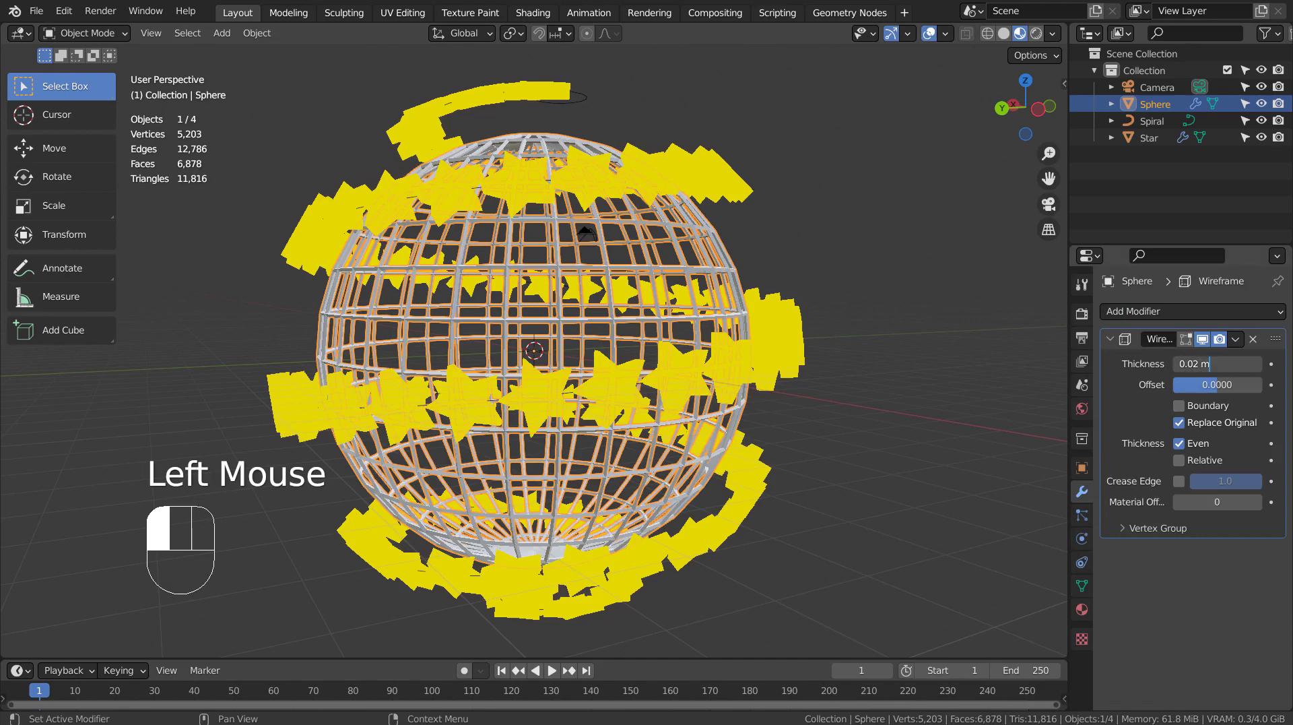
key(BackSpace)
key(BackSpace)
text(1)
key(Return)
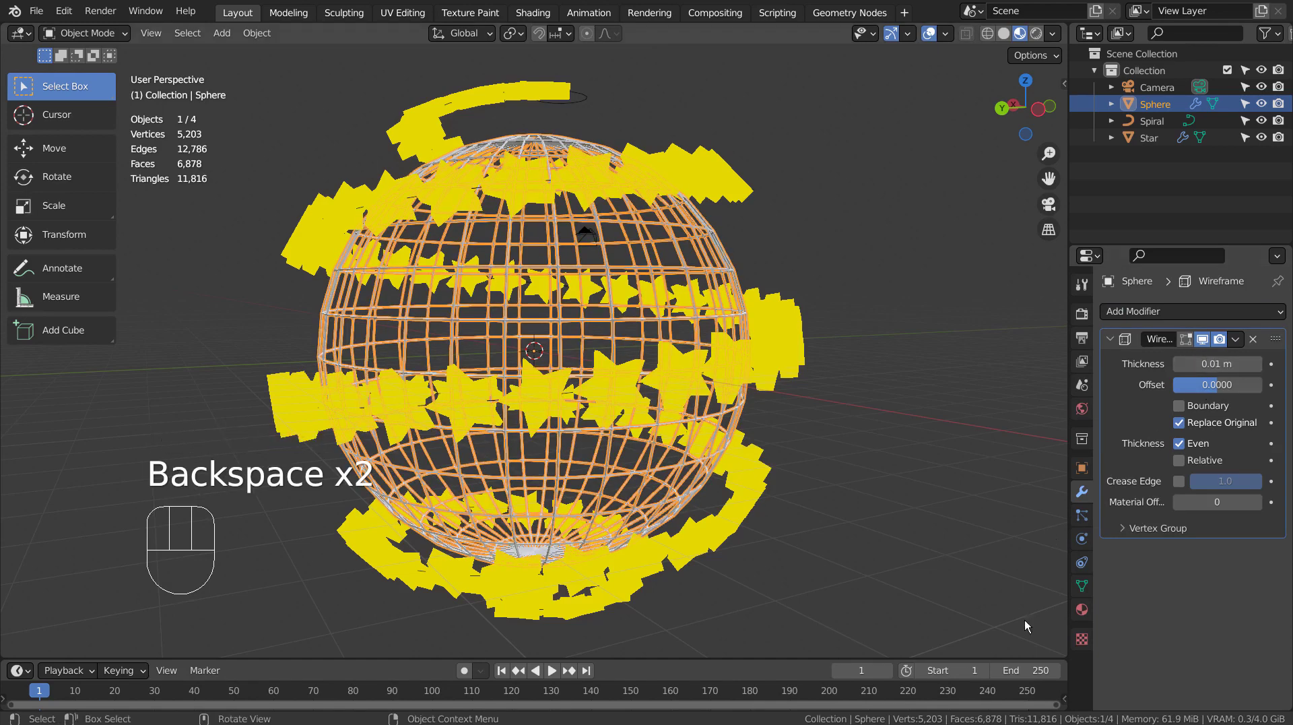
Assign Material.001 to the sphere and make it a single-user copy, Material.002.
click(1080, 610)
click(1113, 381)
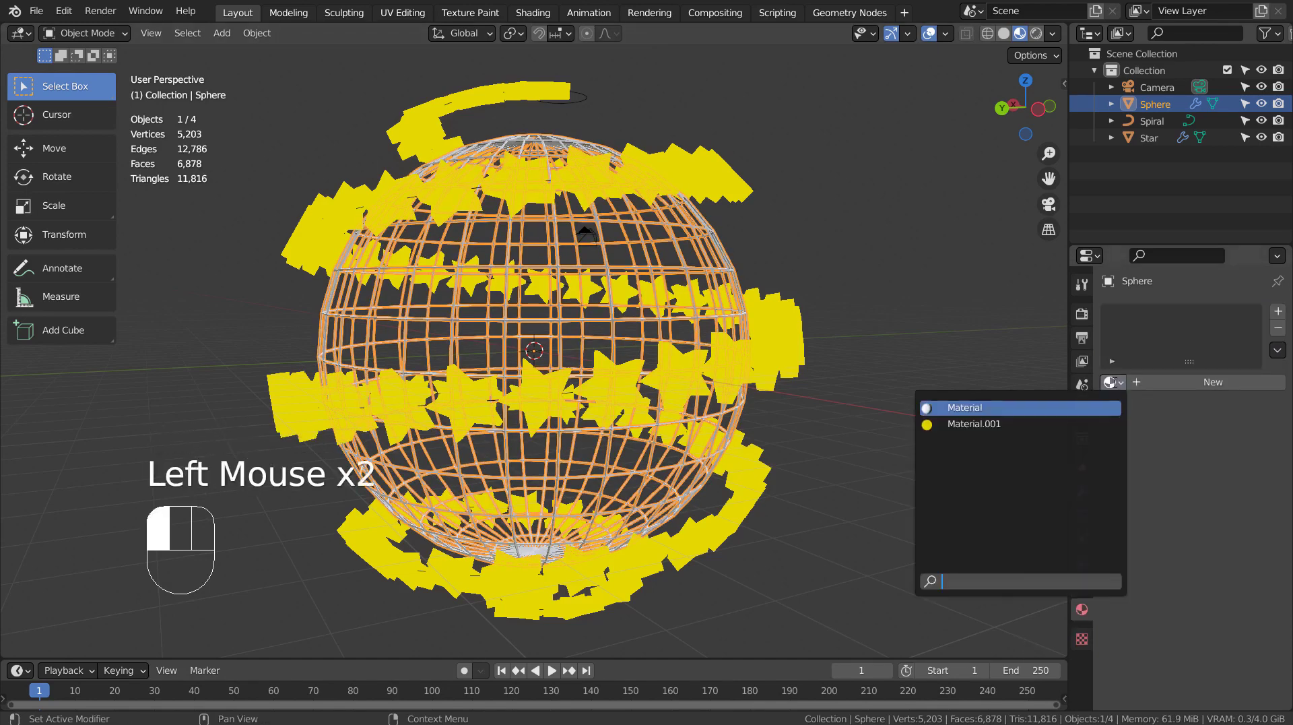
click(1091, 423)
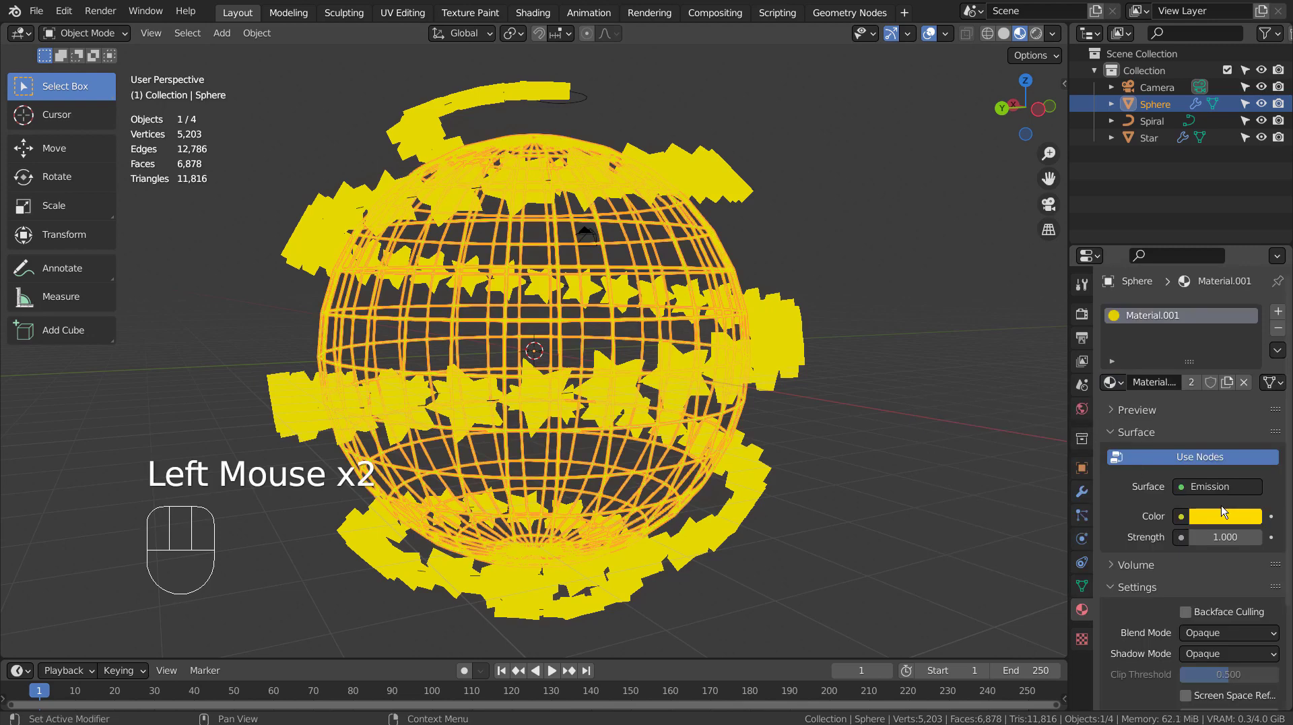
click(1193, 382)
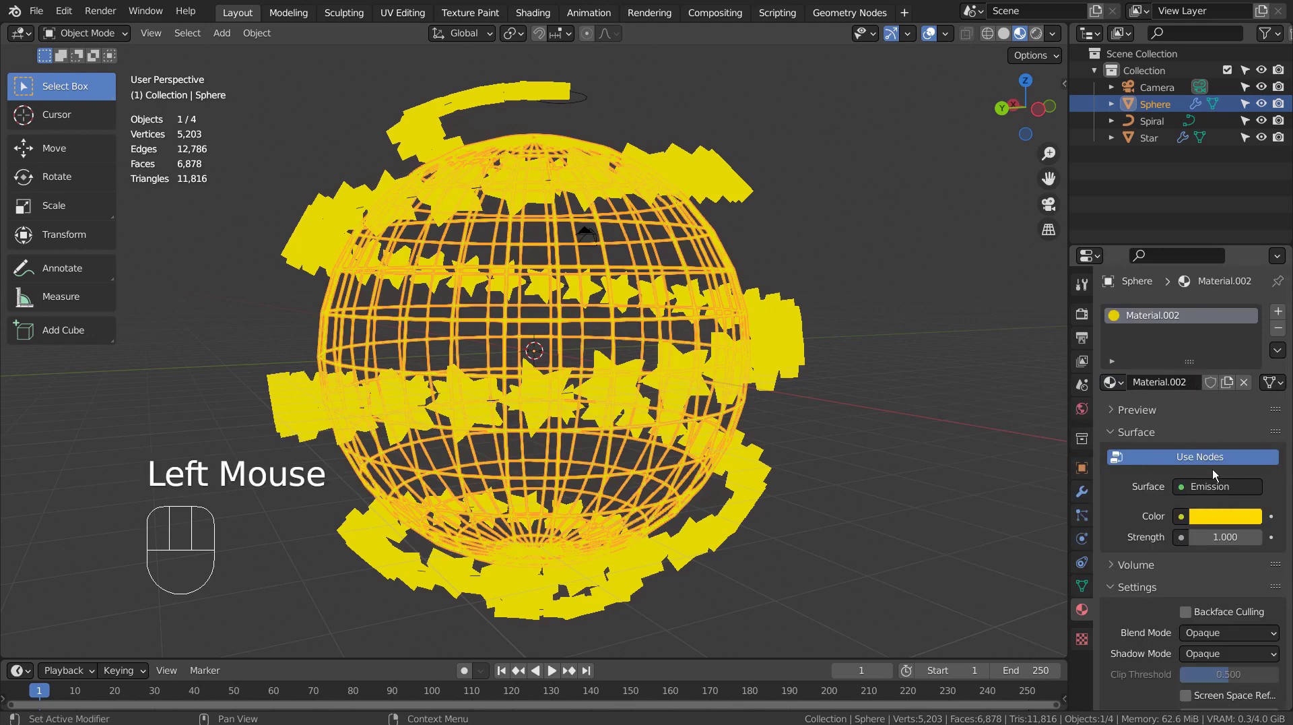
Set the sphere's emission colour to pink and its strength to 35.
click(1220, 516)
click(1205, 362)
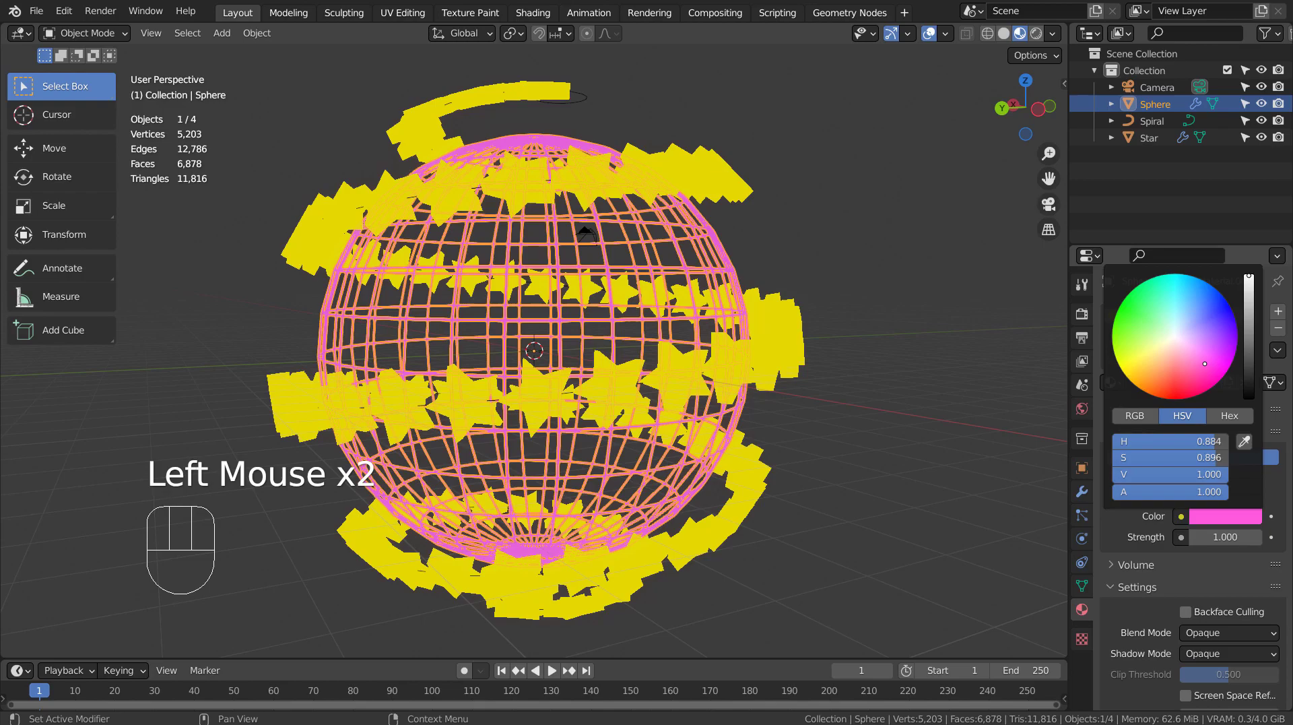
click(1221, 537)
text(35)
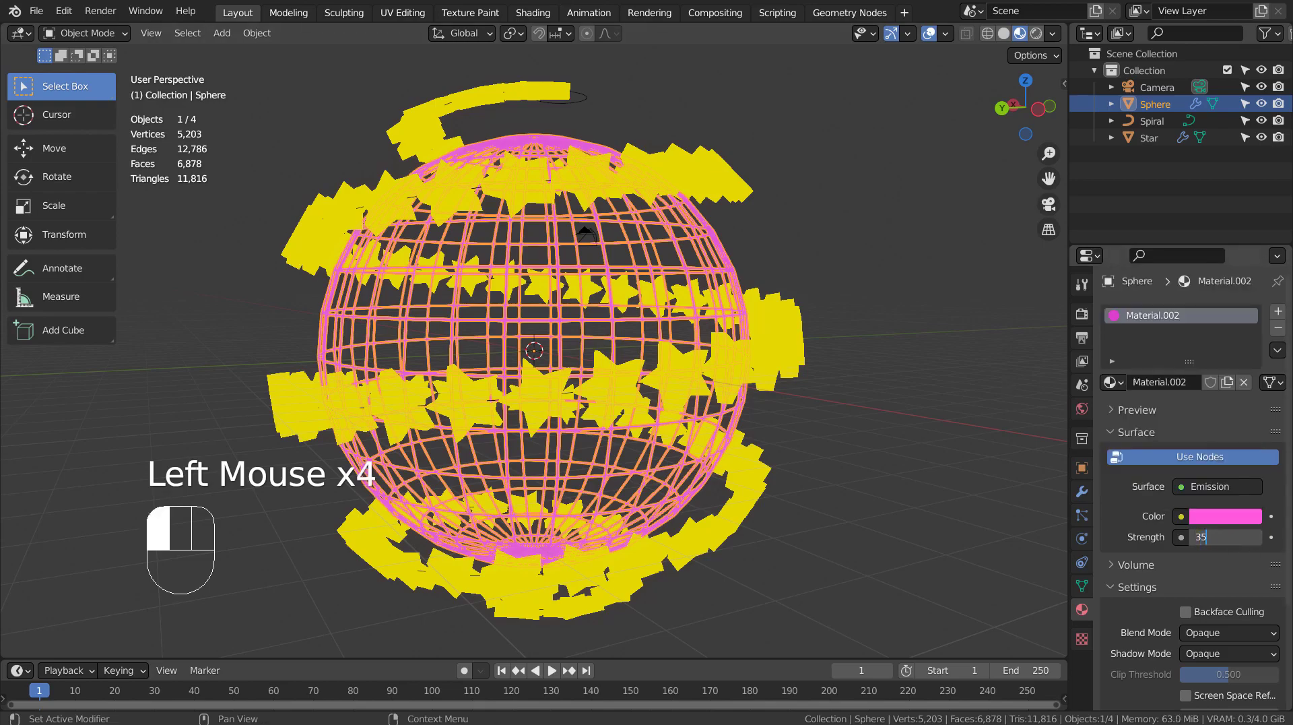
key(Return)
click(1038, 464)
scroll(1038, 464, down, 2)
click(860, 496)
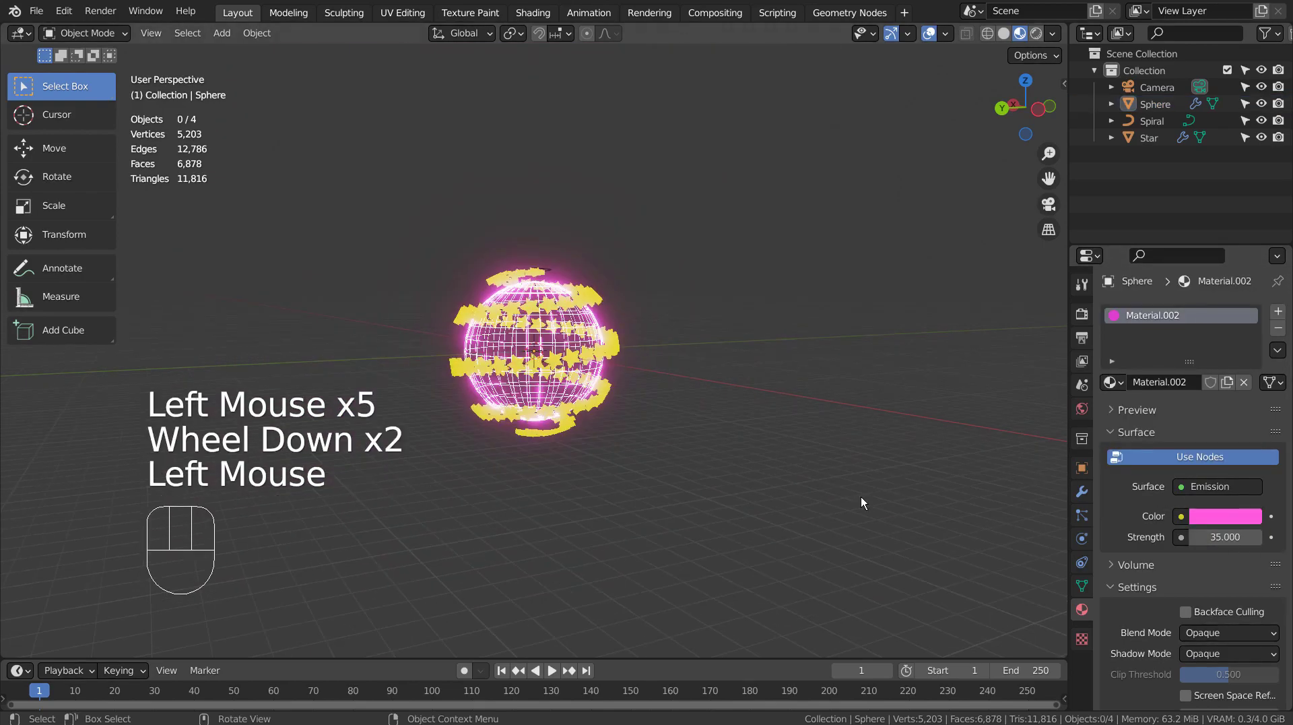
scroll(860, 496, up, 3)
middle_drag(861, 495, 745, 318)
Switch the Star material's surface shader from Emission to Principled BSDF.
click(1149, 138)
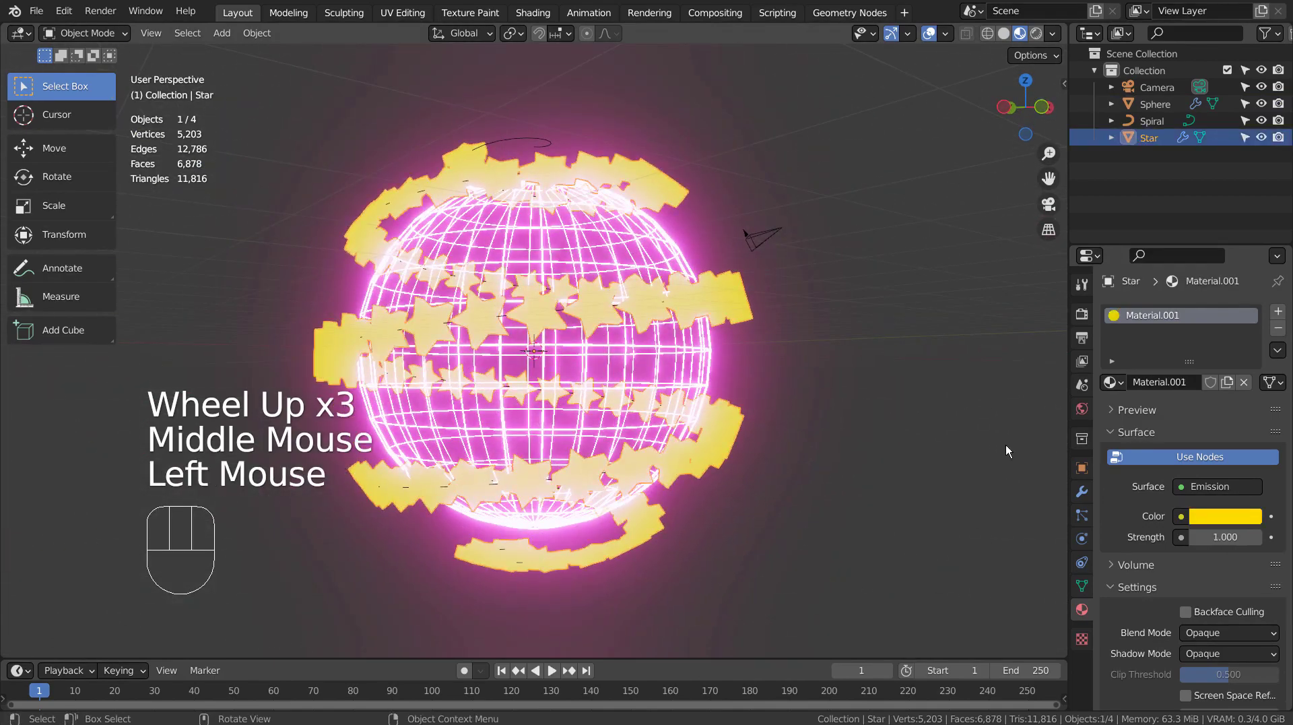
click(1200, 486)
click(1143, 286)
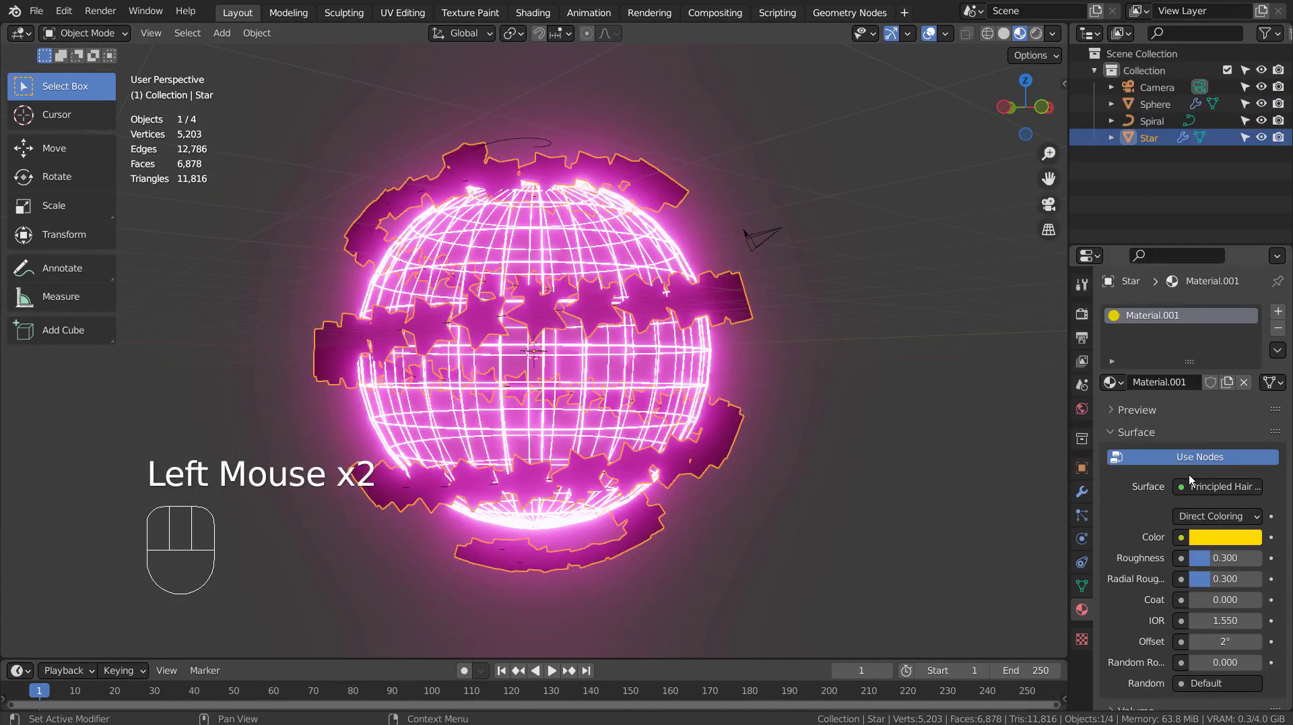
click(1200, 487)
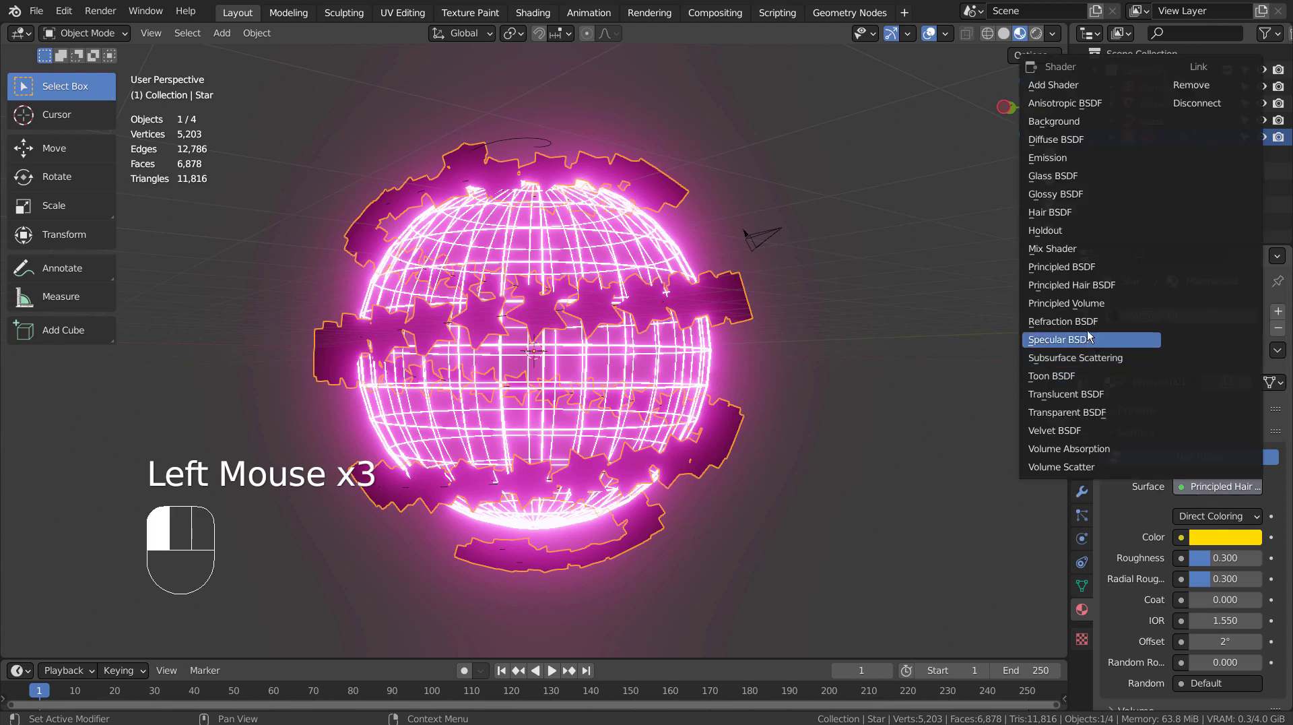
click(1157, 462)
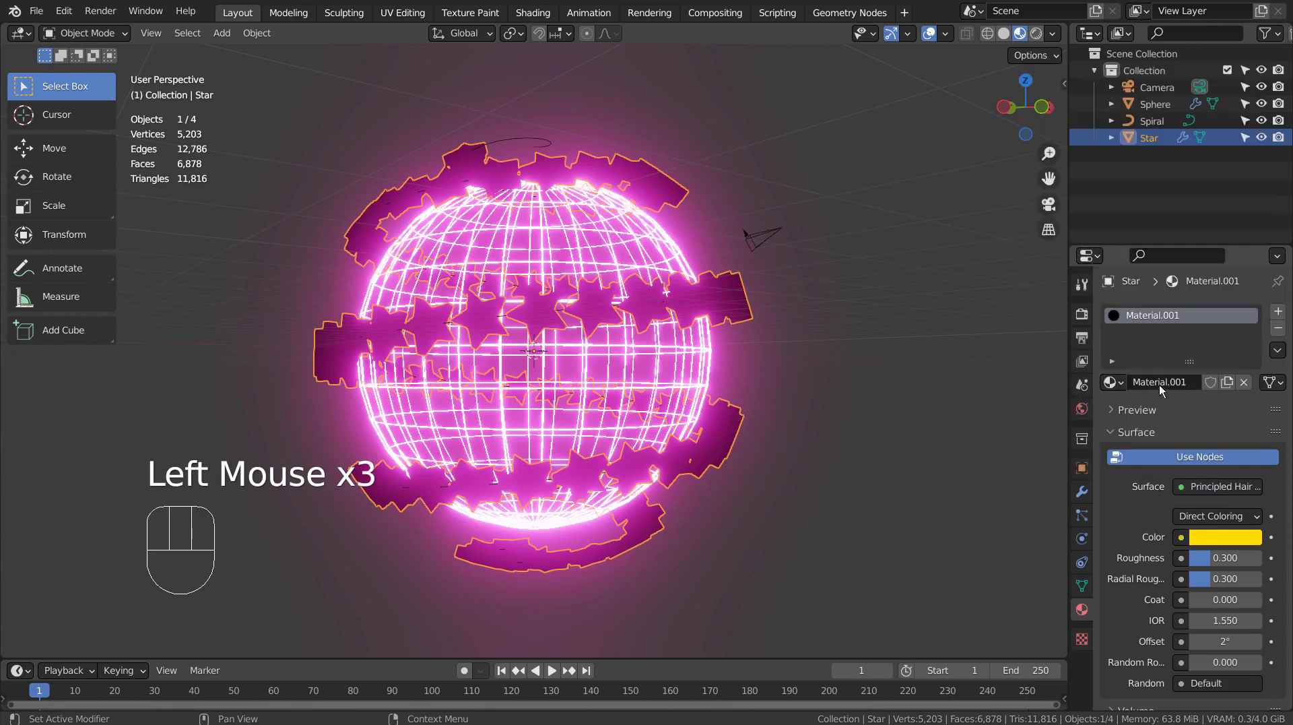
click(1187, 483)
click(1121, 369)
click(1189, 486)
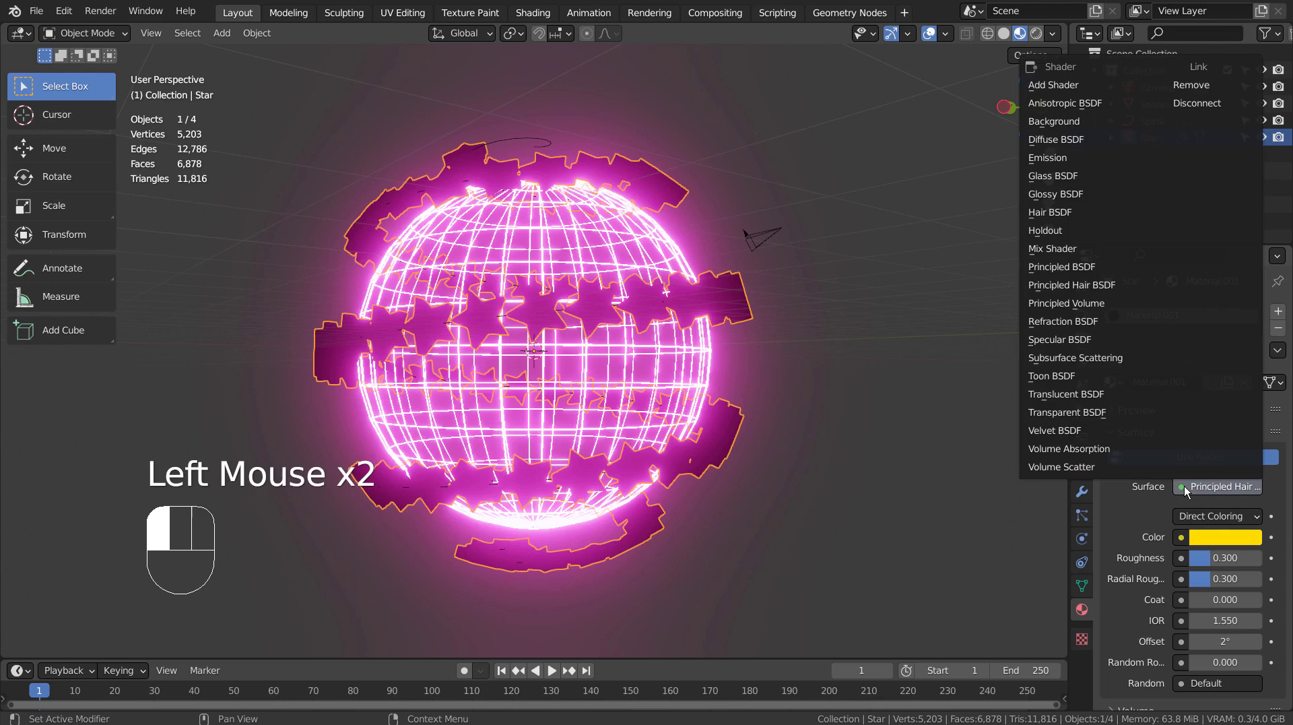
click(1063, 266)
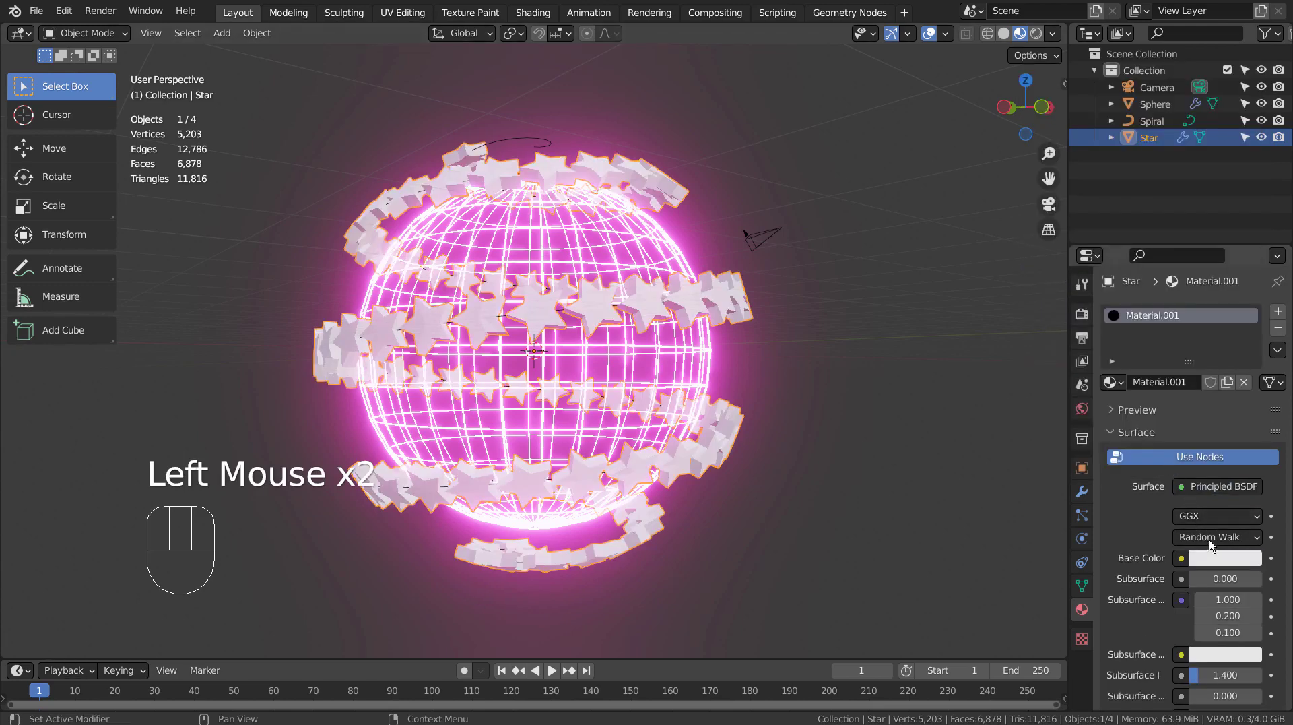
Give the stars a gold Base Color, Metallic 0.954 and Roughness 0.162.
click(1219, 559)
click(1145, 408)
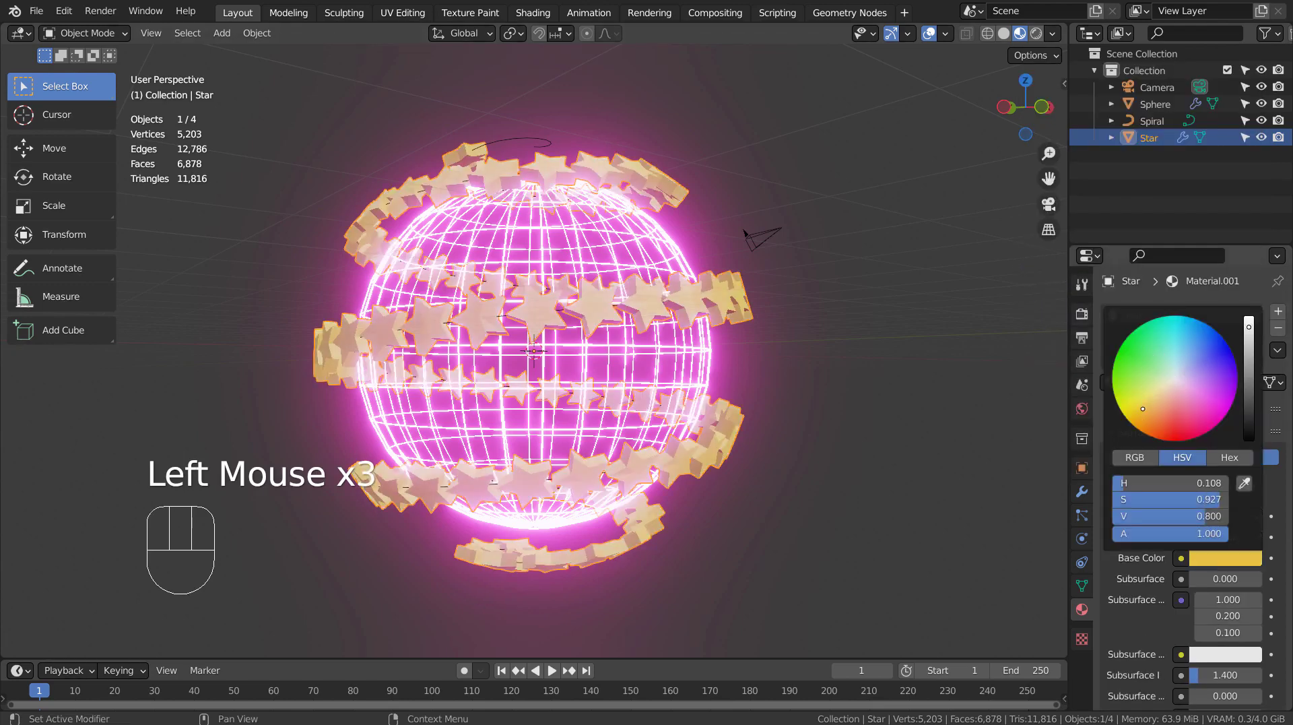
scroll(1203, 614, down, 2)
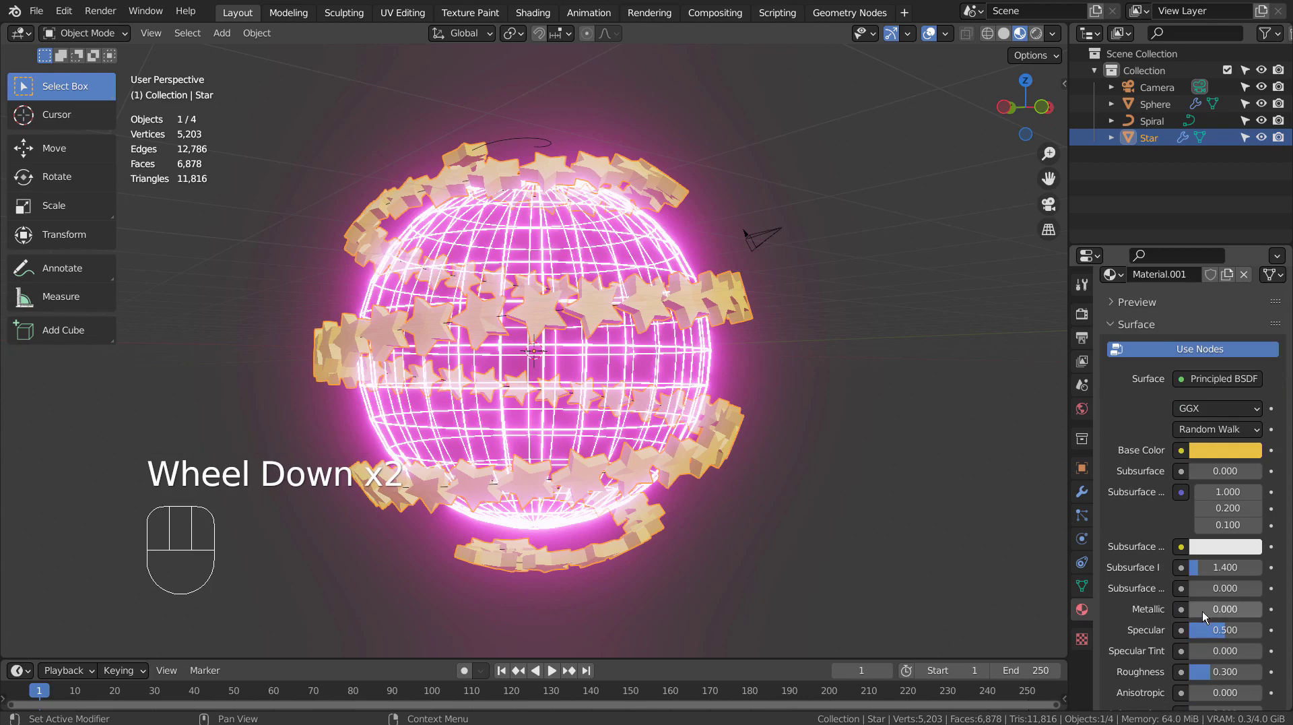
drag(1202, 612, 1259, 610)
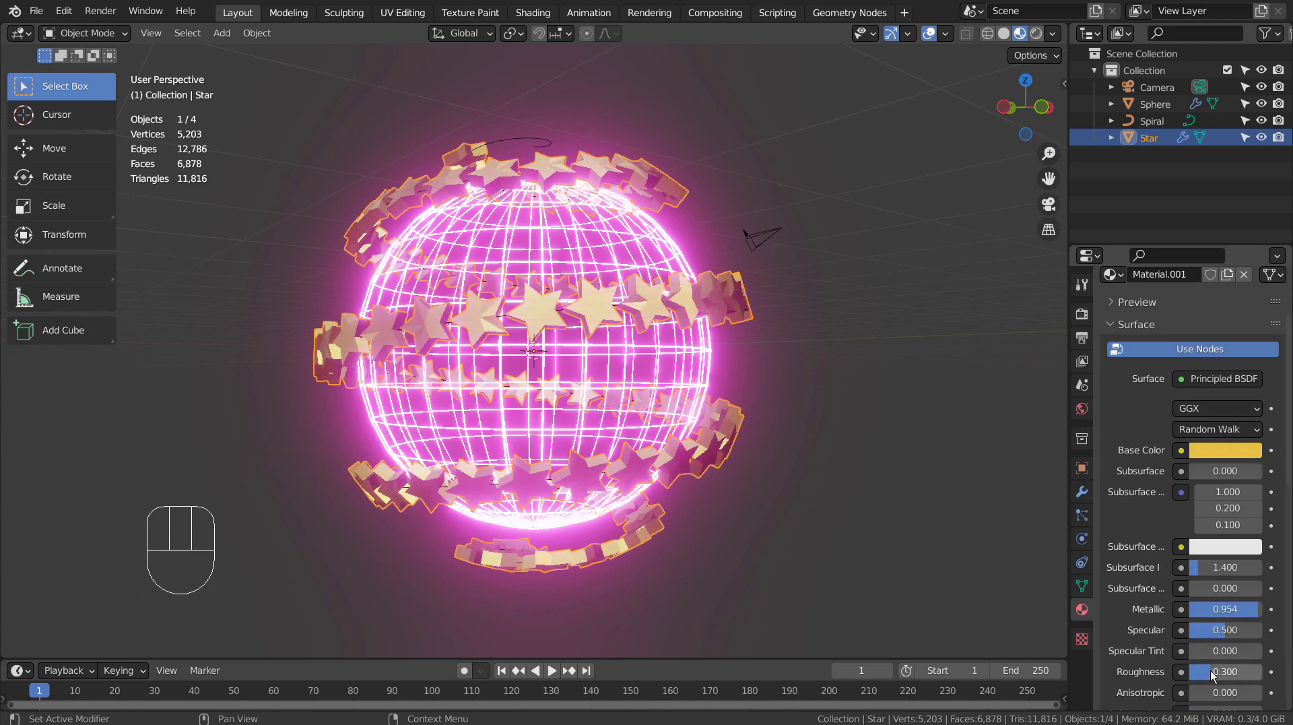
drag(1216, 672, 1202, 672)
Set the gold star material's Roughness to 0.548 and check the softer sheen in the viewport.
click(901, 398)
middle_drag(901, 397, 924, 422)
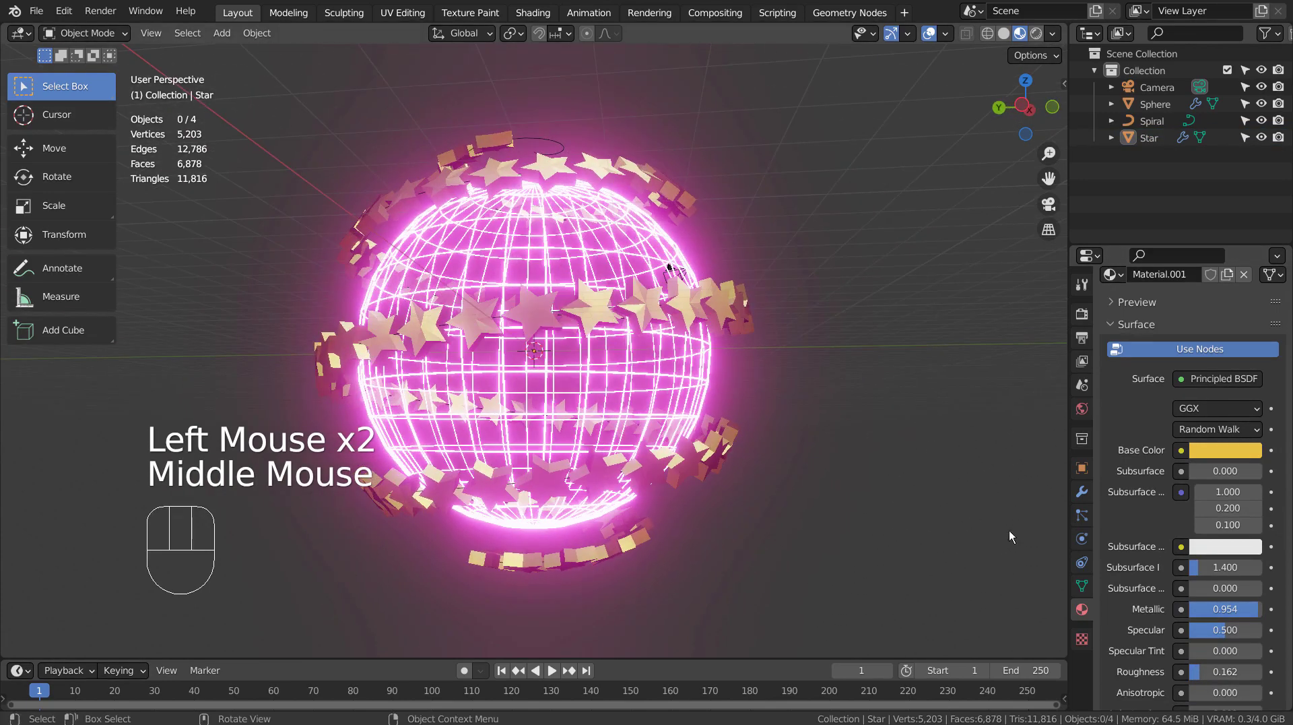
drag(1220, 671, 1242, 672)
click(899, 400)
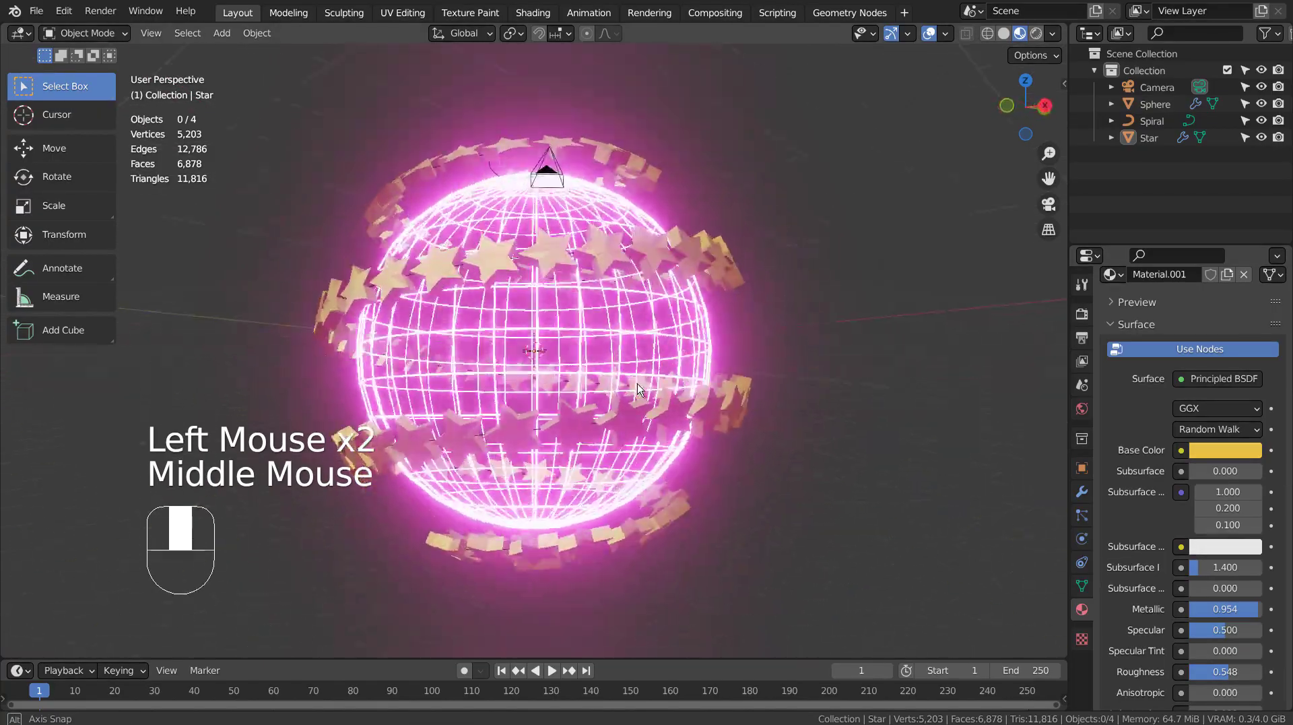